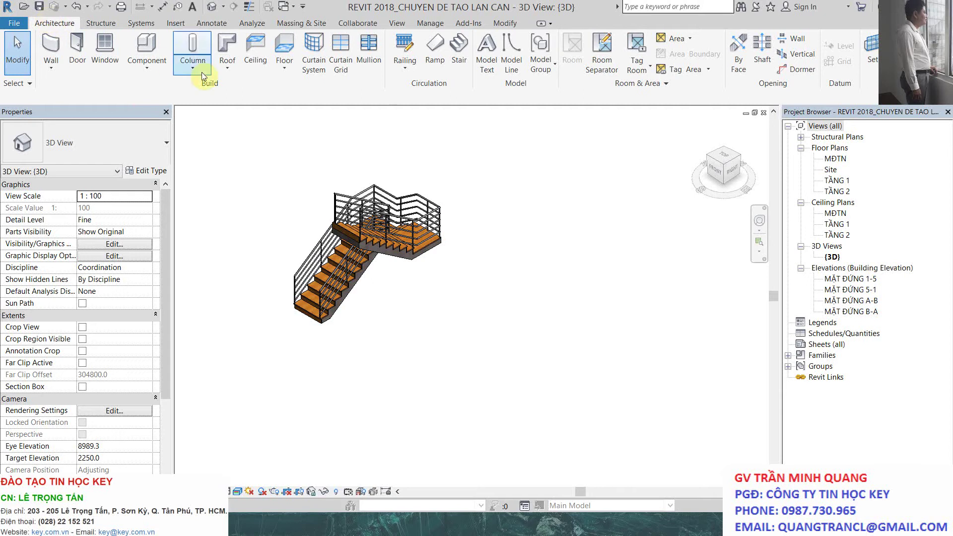
Step: Start a Sketch Path railing and choose the Glass Panel - Bottom Fill type
click(408, 74)
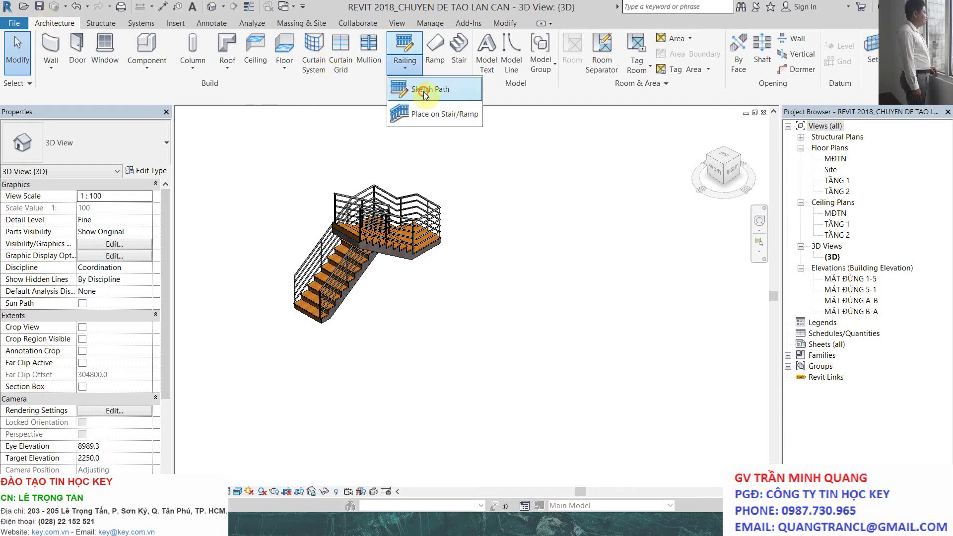
click(423, 88)
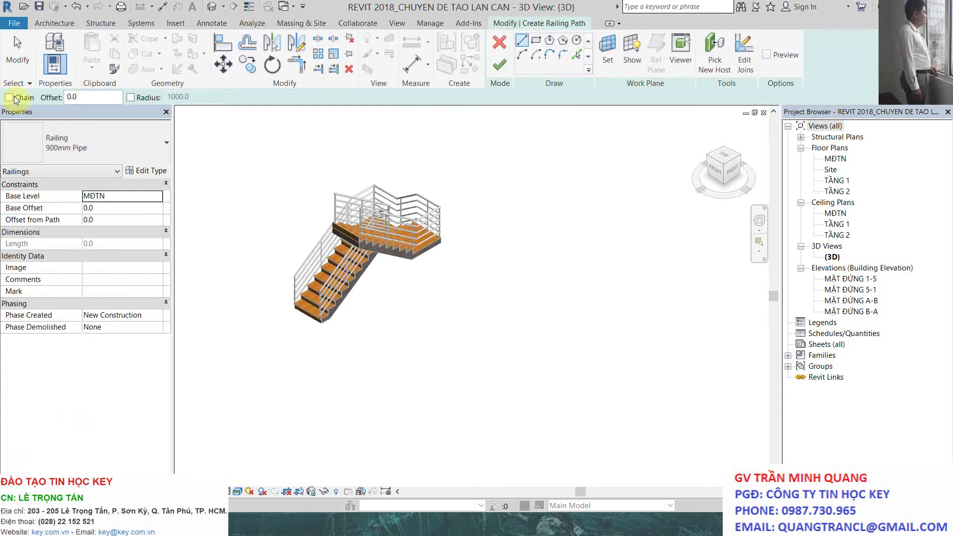
click(107, 149)
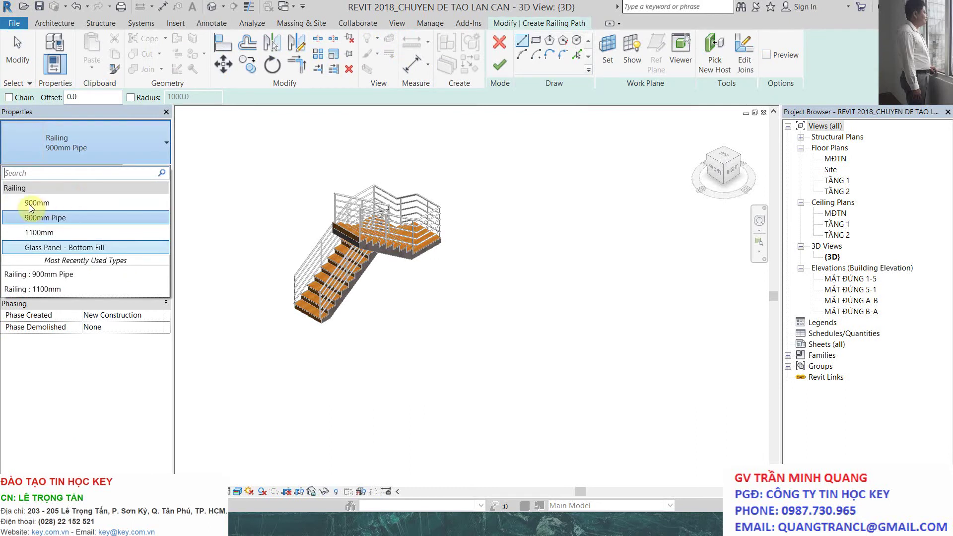
click(63, 248)
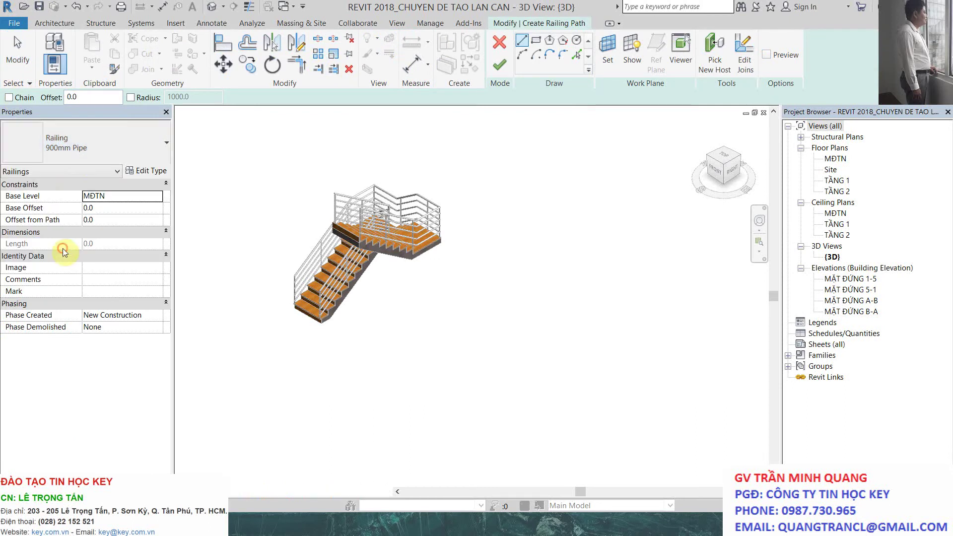
Step: Duplicate the railing type as Glass Panel - Bottom Fill_01 and accept it
click(147, 170)
click(735, 111)
click(557, 236)
text(_01)
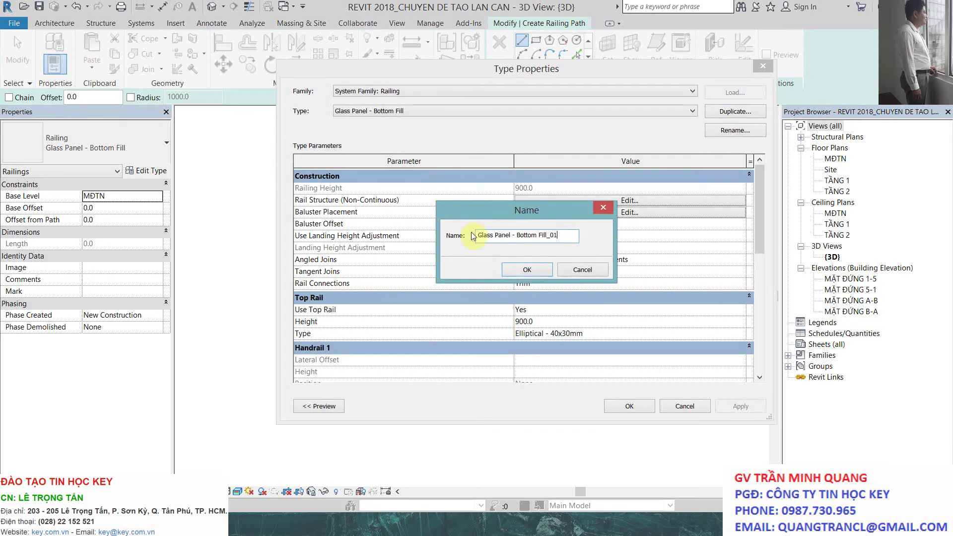
click(528, 270)
click(629, 407)
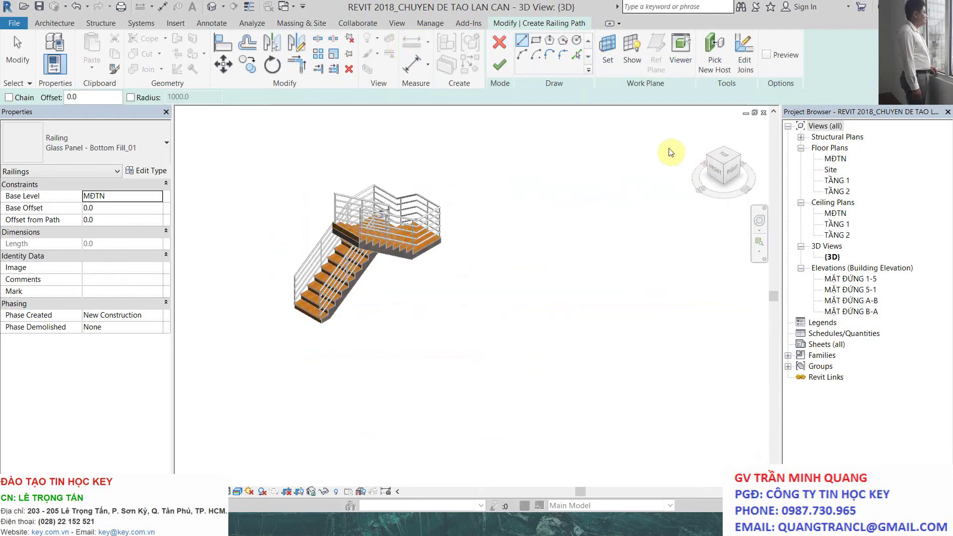
Step: Draw a 6700 mm straight railing on floor plan TẦNG 1, finish it, and view it in 3D
double_click(837, 180)
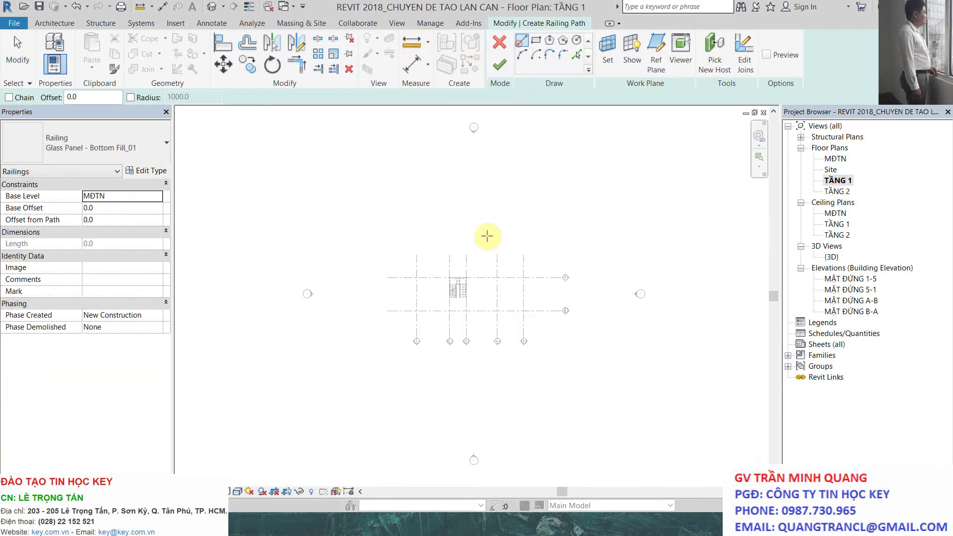
scroll(408, 223, up, 3)
text(6700)
key(Return)
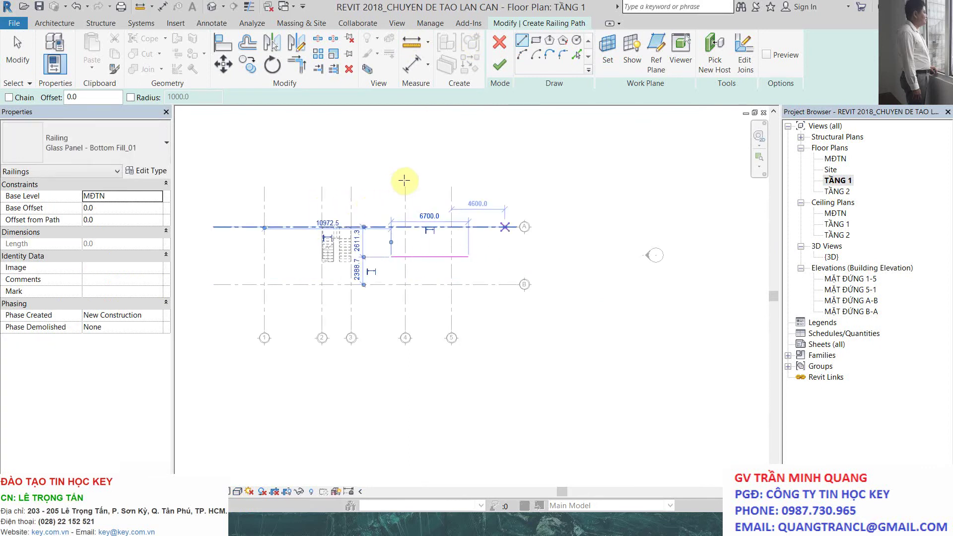
click(501, 67)
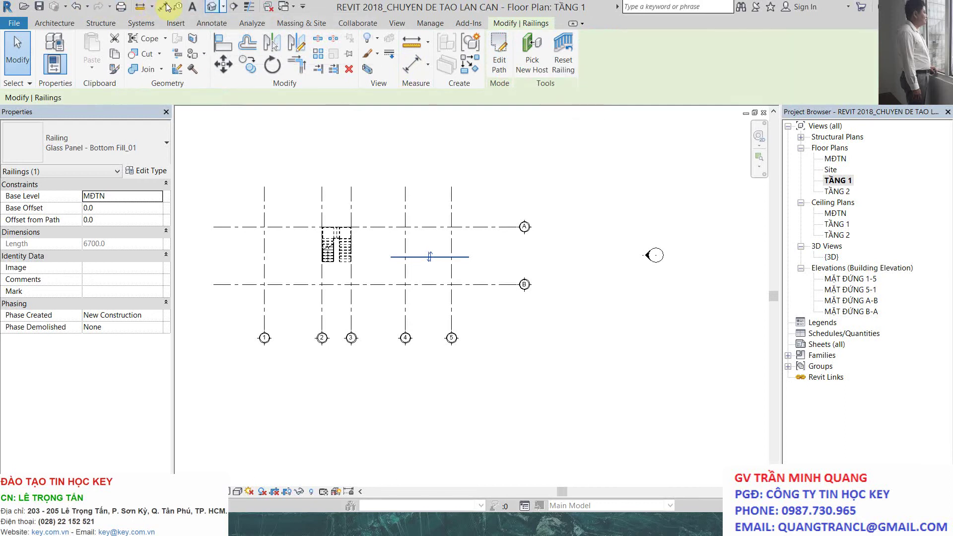
click(212, 7)
key(Escape)
middle_drag(402, 242, 342, 138)
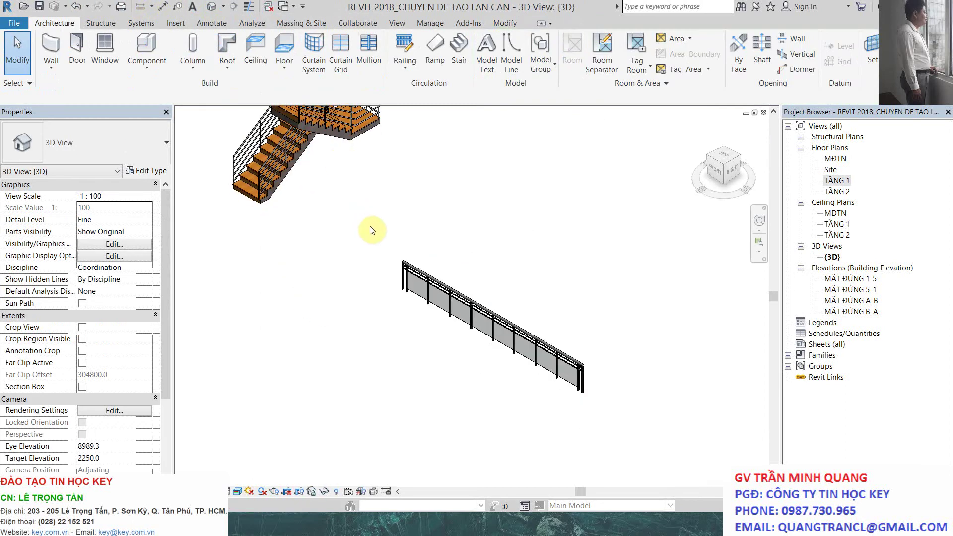
Step: Orbit to the new Glass Panel - Bottom Fill_01 railing, select it, and open Edit Type
scroll(478, 238, up, 2)
scroll(491, 279, up, 2)
shift+middle_drag(594, 321, 509, 229)
click(635, 270)
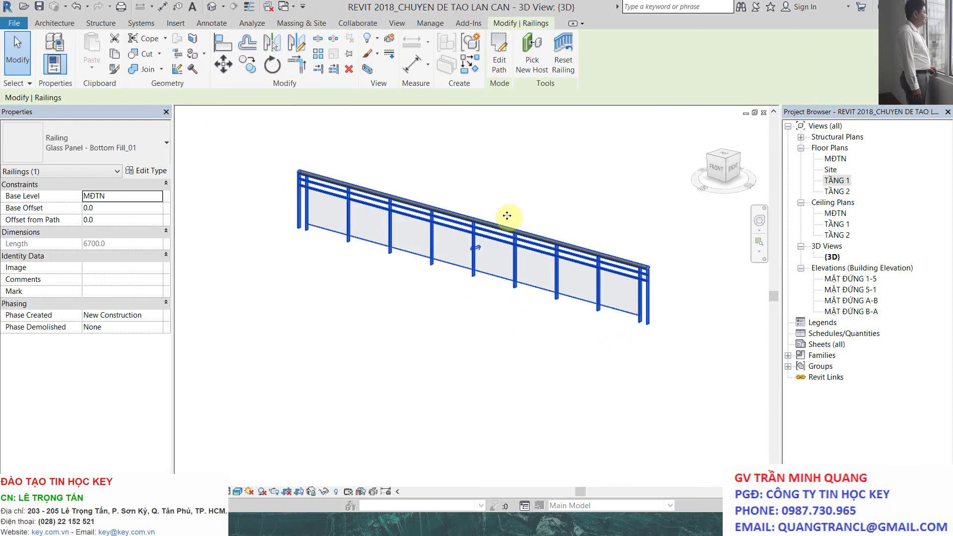
click(149, 171)
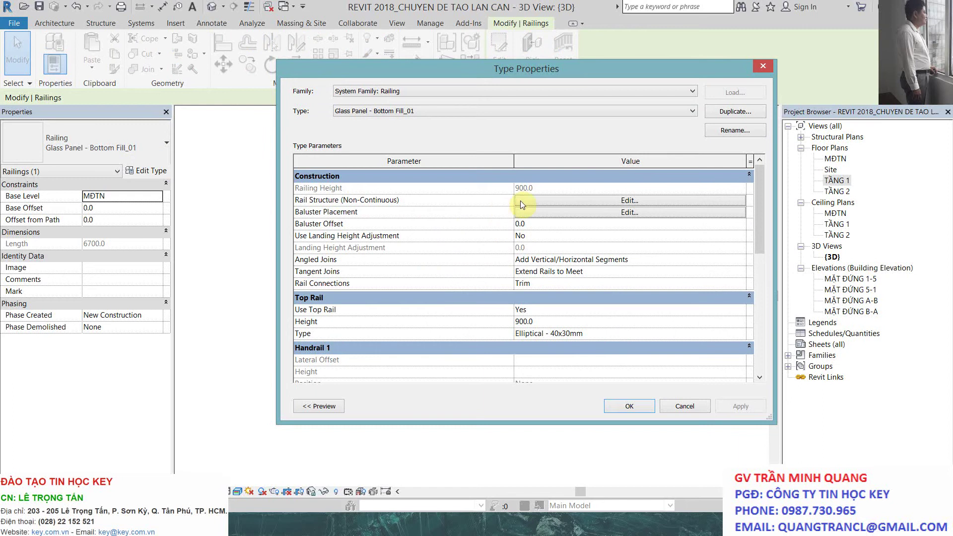
Step: Open Edit Baluster Placement and select the M_Panel - Glazed row of the pattern
click(661, 212)
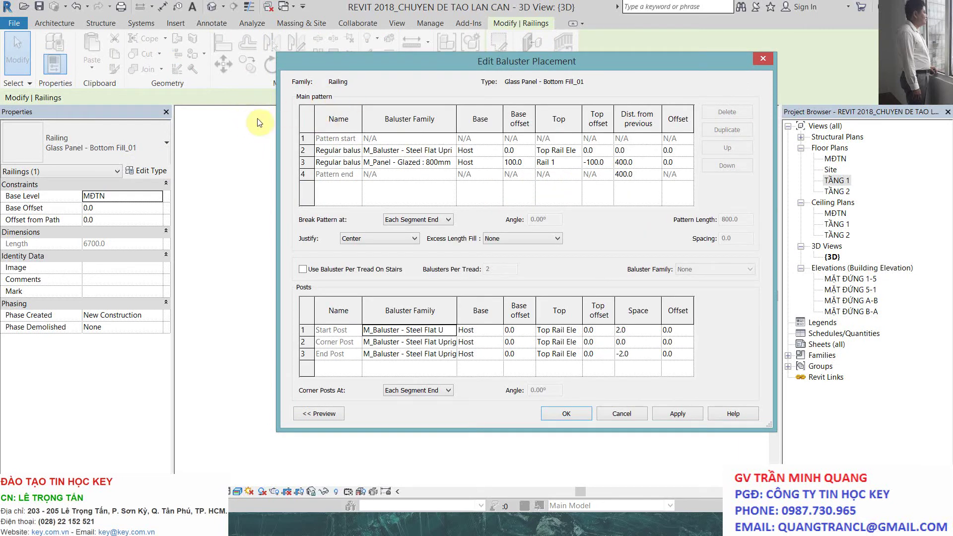
mouse_move(423, 53)
mouse_down()
mouse_move(503, 64)
mouse_move(699, 62)
mouse_up()
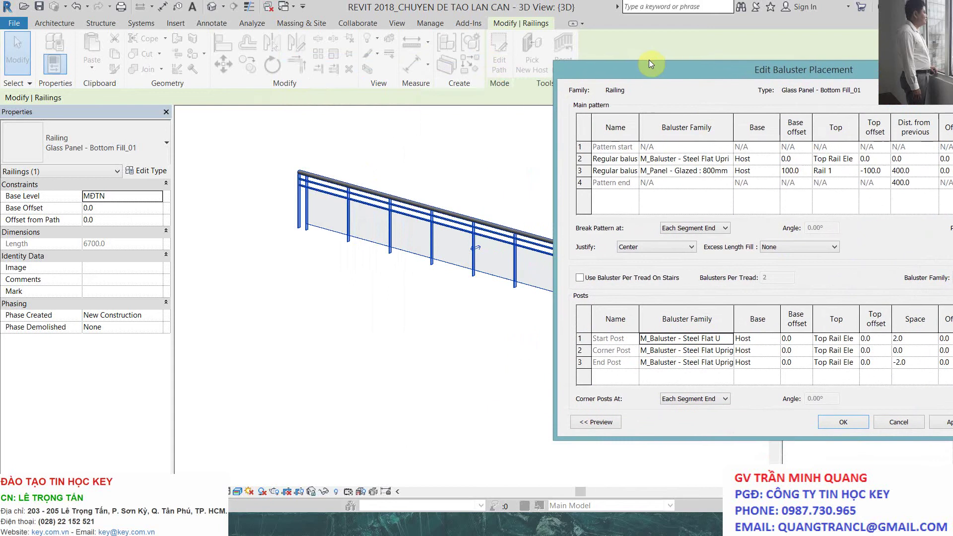
click(582, 159)
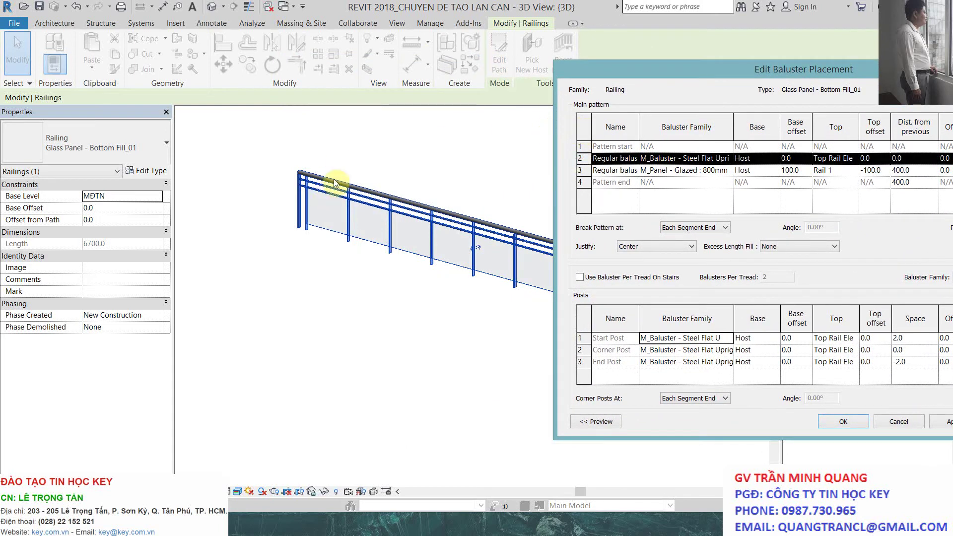
key(Down)
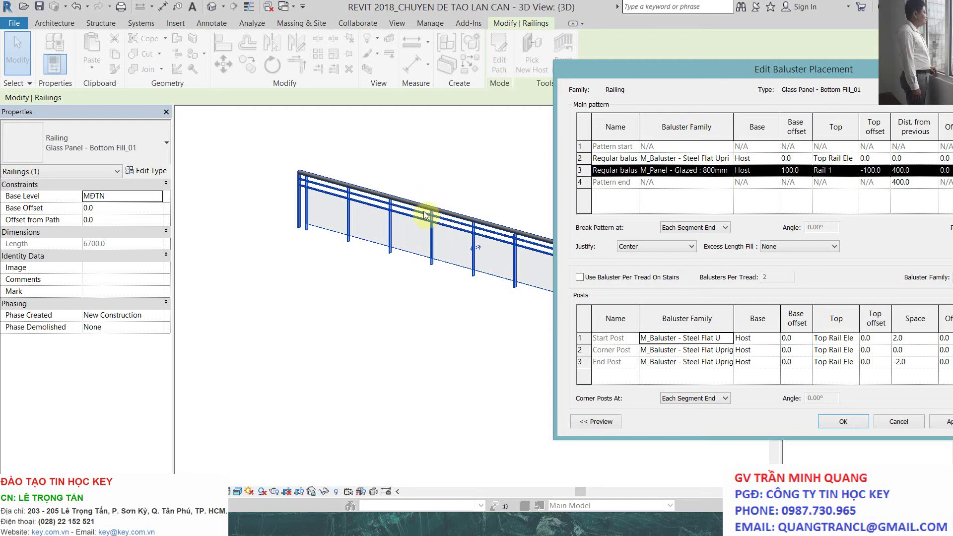
drag(571, 61, 64, 91)
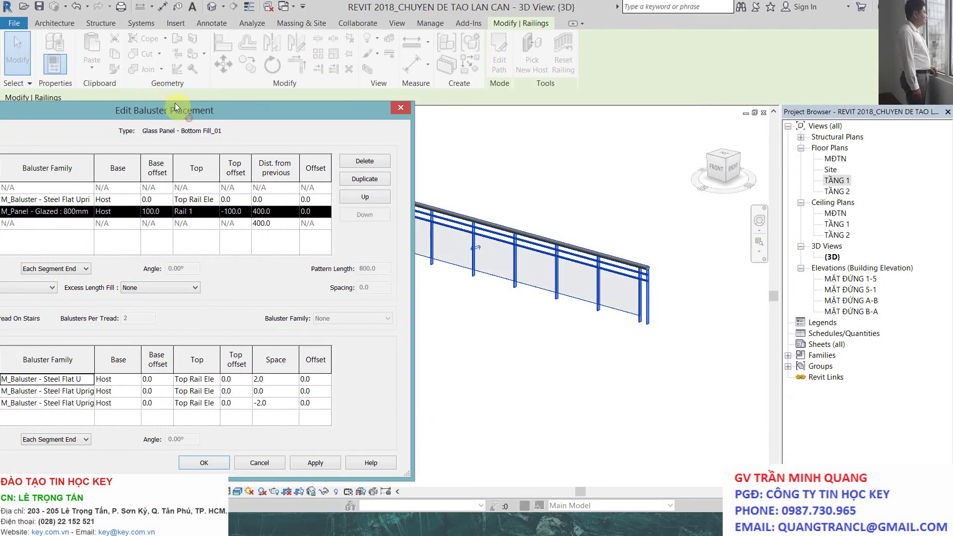
drag(175, 105, 571, 96)
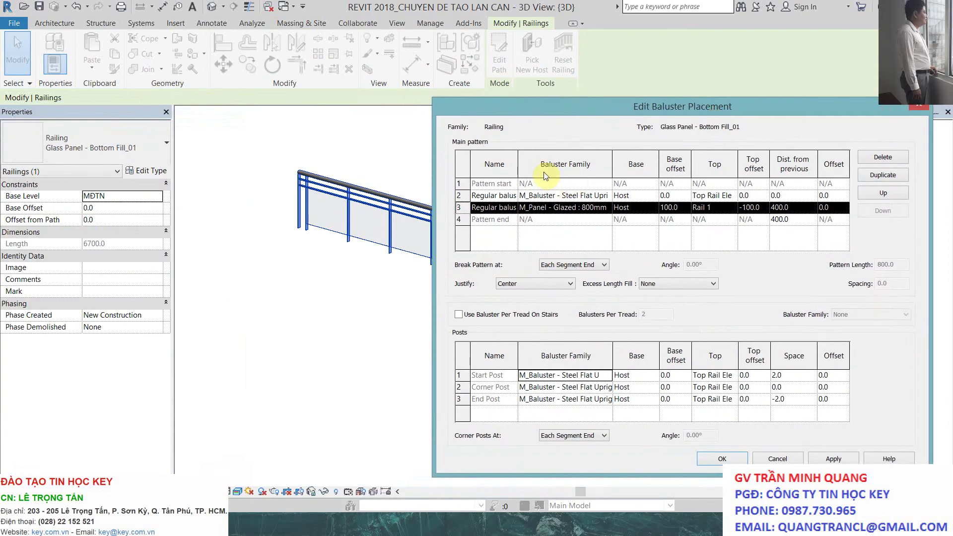
drag(587, 103, 639, 90)
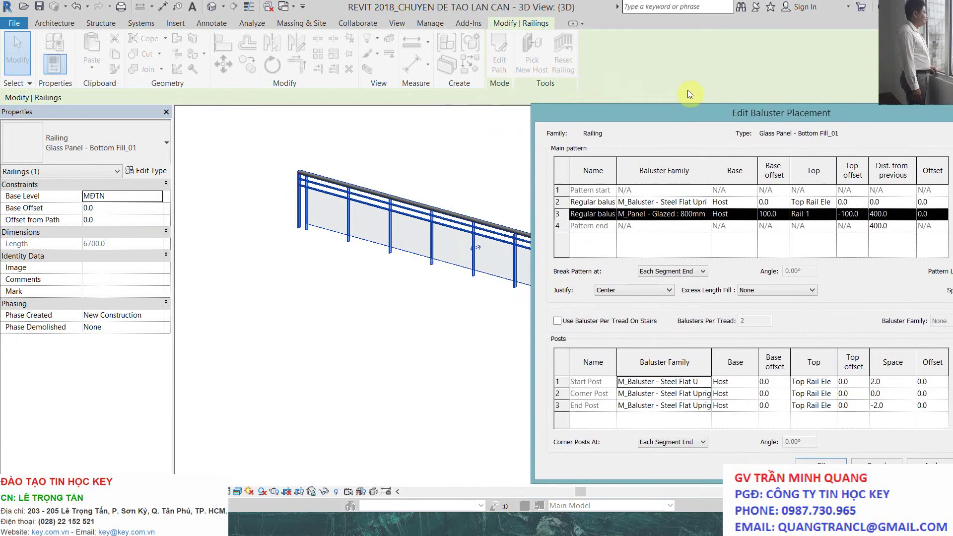
mouse_move(580, 92)
mouse_down()
mouse_move(715, 90)
mouse_move(674, 101)
mouse_move(605, 97)
mouse_up()
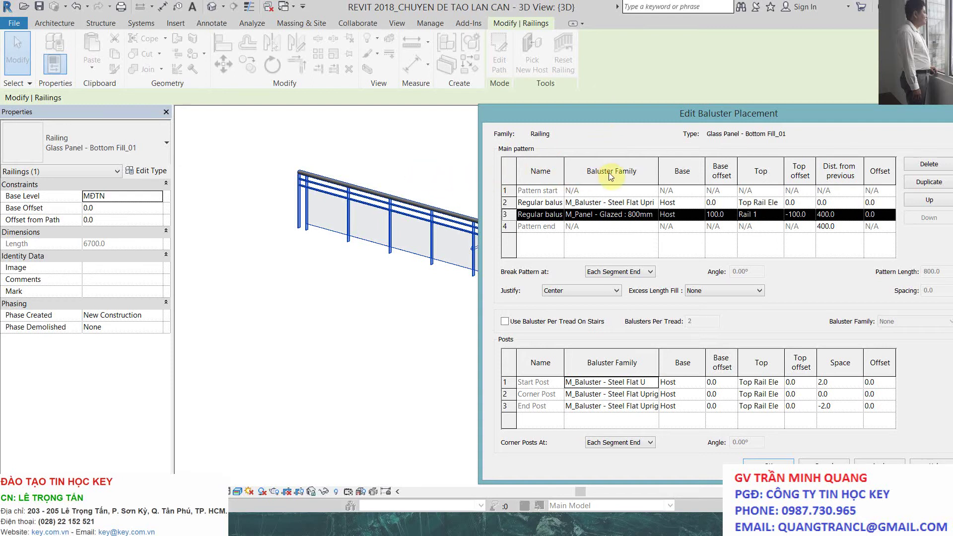
Step: Set the glazed panel's Top to Rail 2 and show the 3D preview
key(F2)
key(alt+Down)
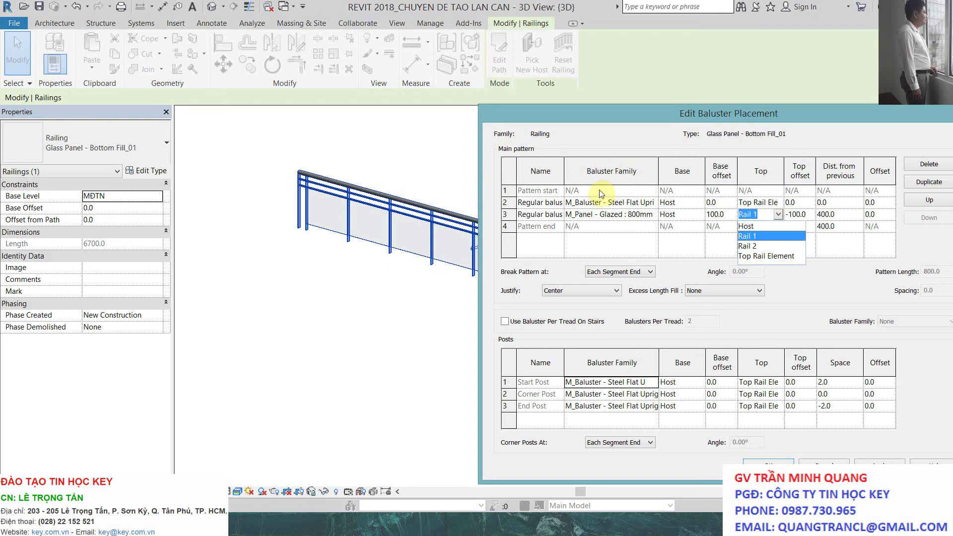
click(747, 246)
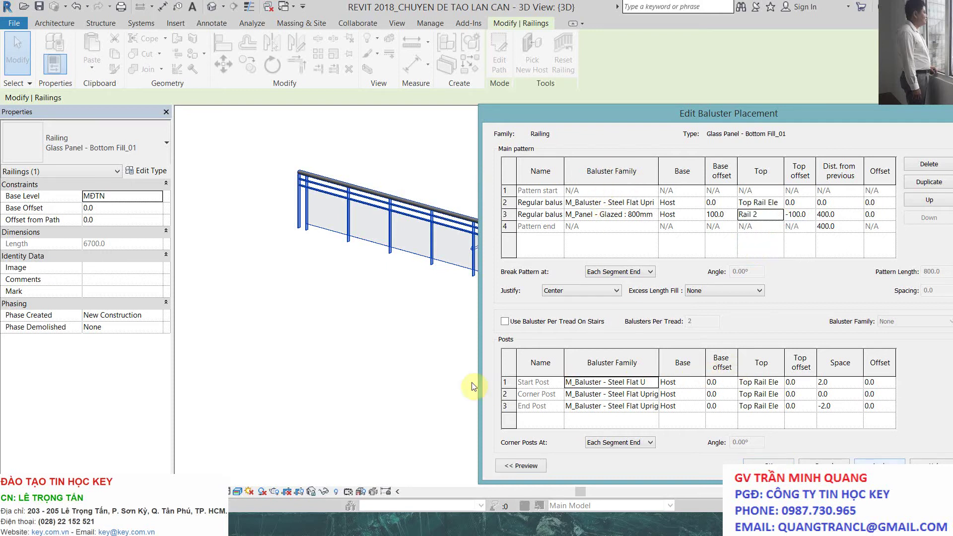
click(520, 466)
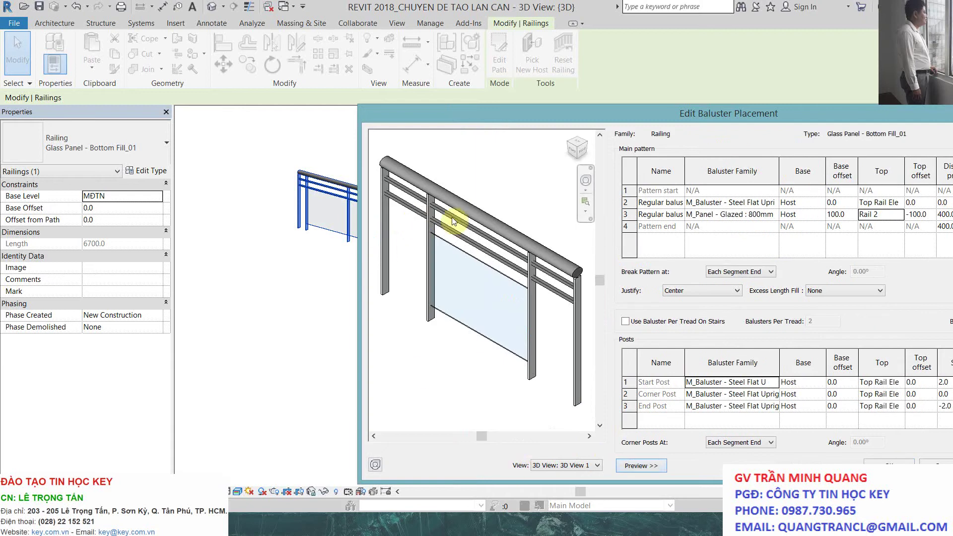
Step: Set the glazed panel's top and base offsets to 0
drag(672, 105, 567, 101)
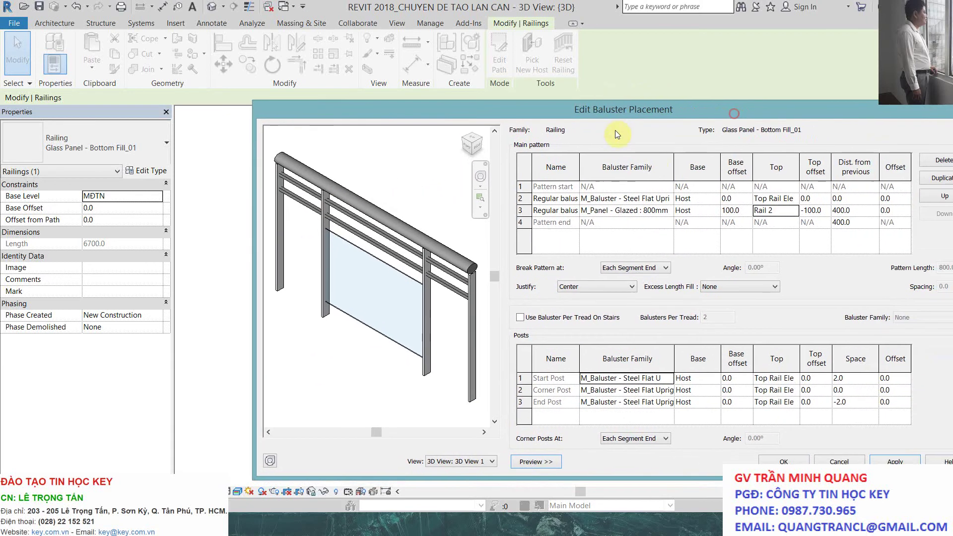
key(Tab)
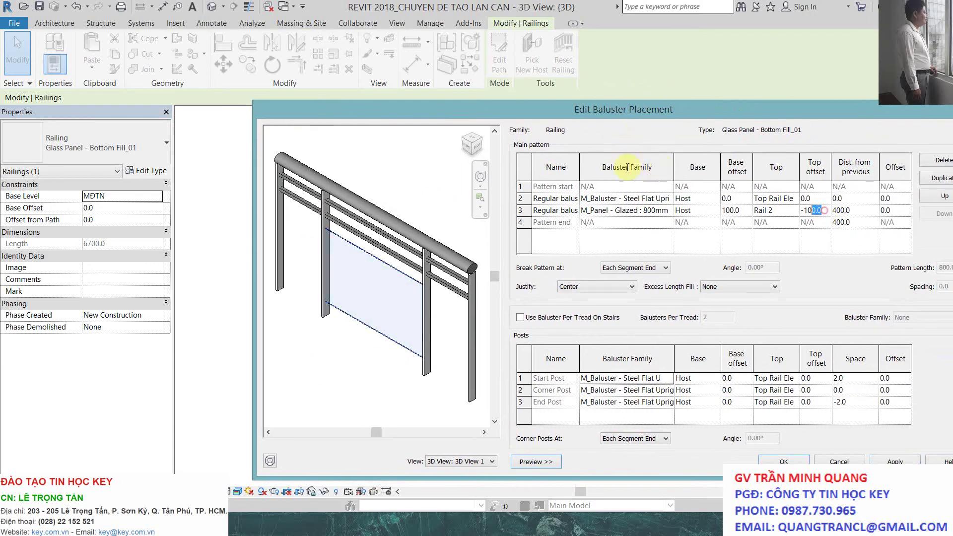
text(0)
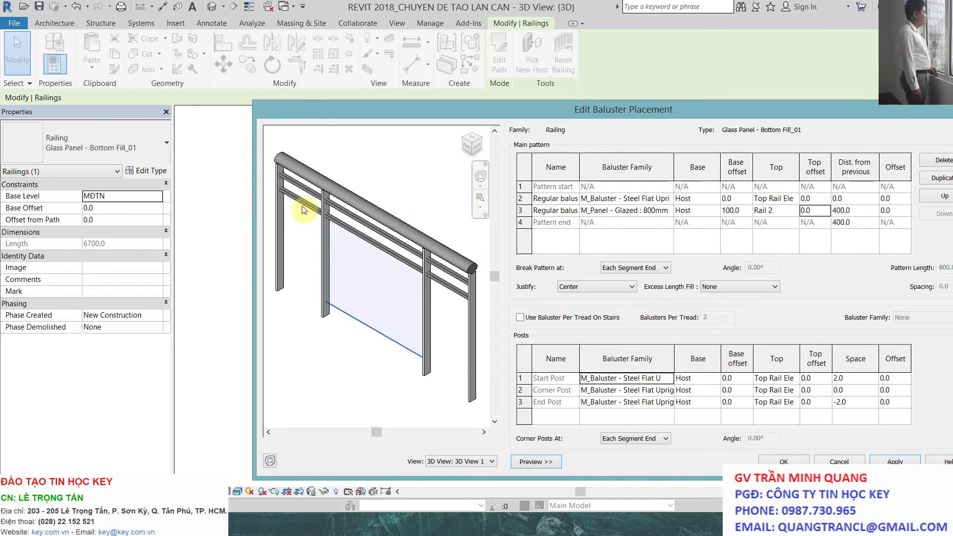
key(shift+Tab)
text(0)
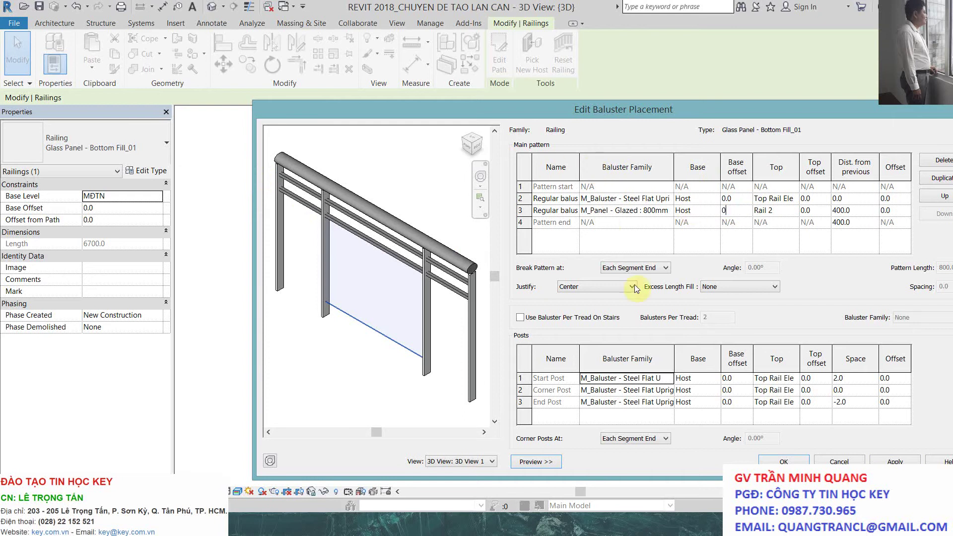
click(722, 371)
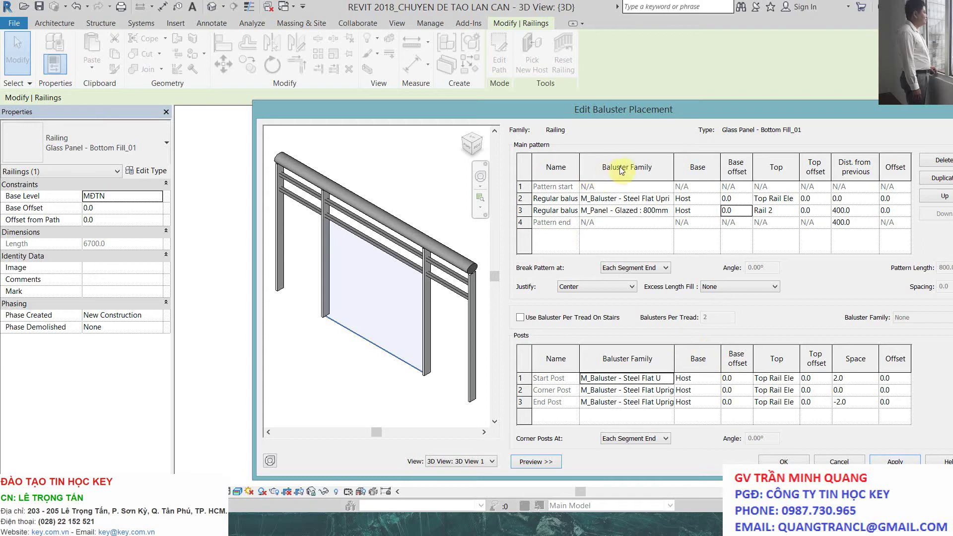
Step: Attach the glazed panel's Top to Top Rail Element with a 50 base offset, and confirm
key(Tab)
click(794, 211)
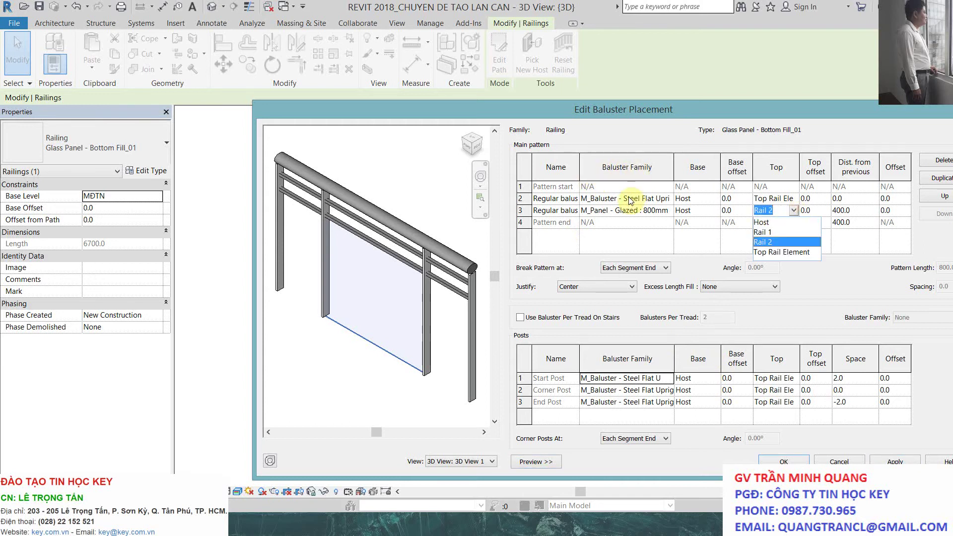
click(782, 252)
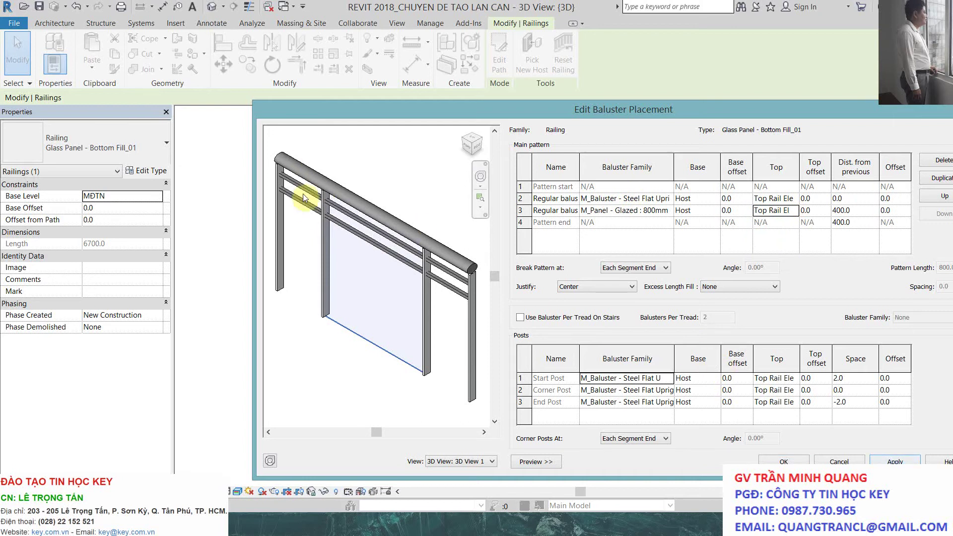
click(738, 211)
text(50)
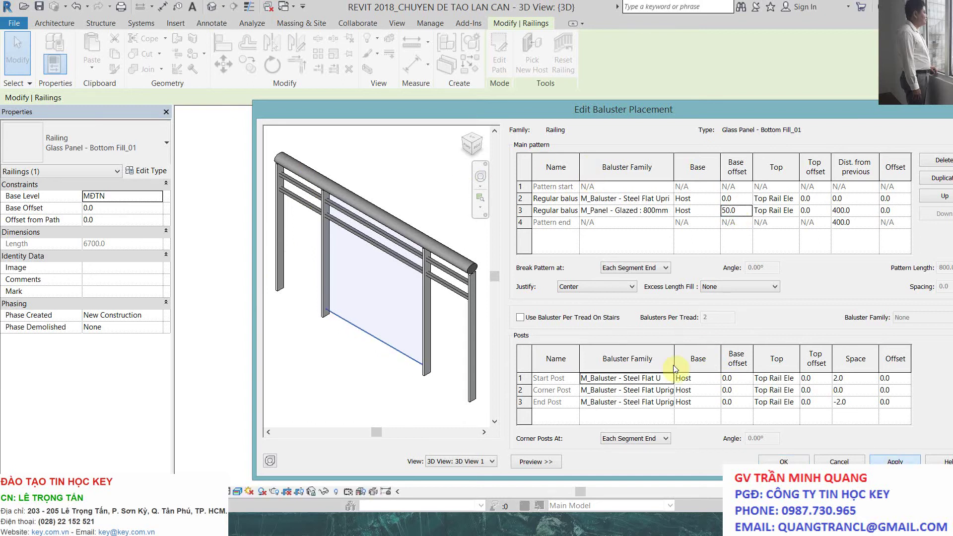
click(784, 461)
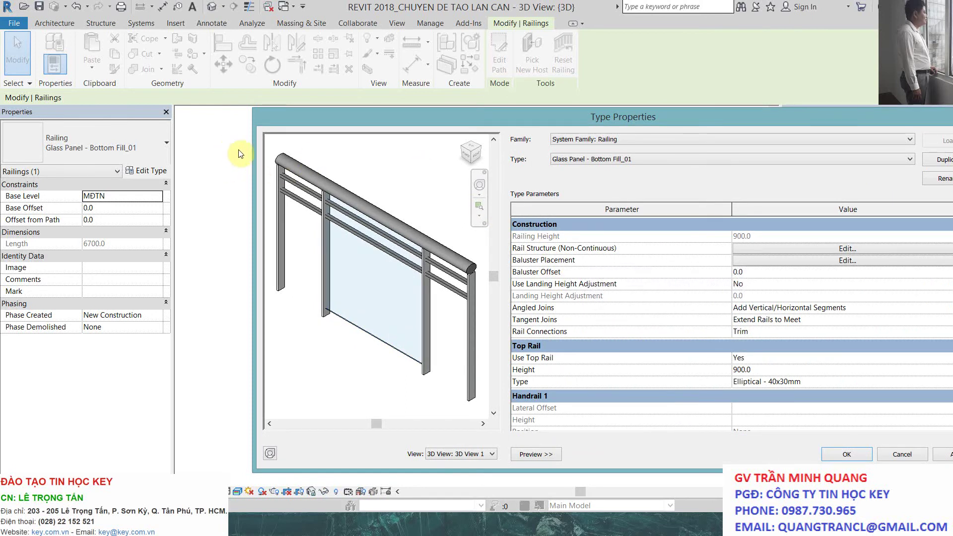
Step: Recheck the baluster placement pattern, then go to the rail structure settings
click(848, 261)
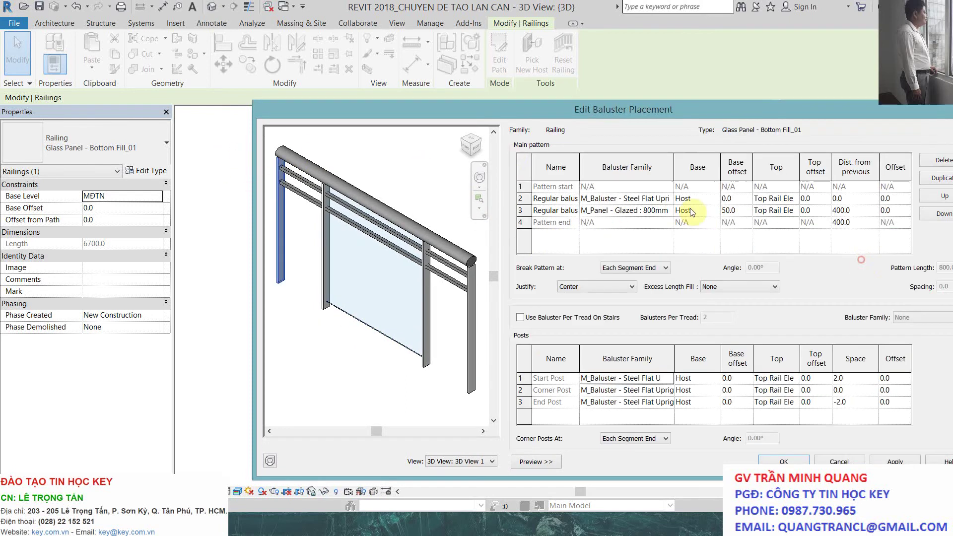
click(522, 199)
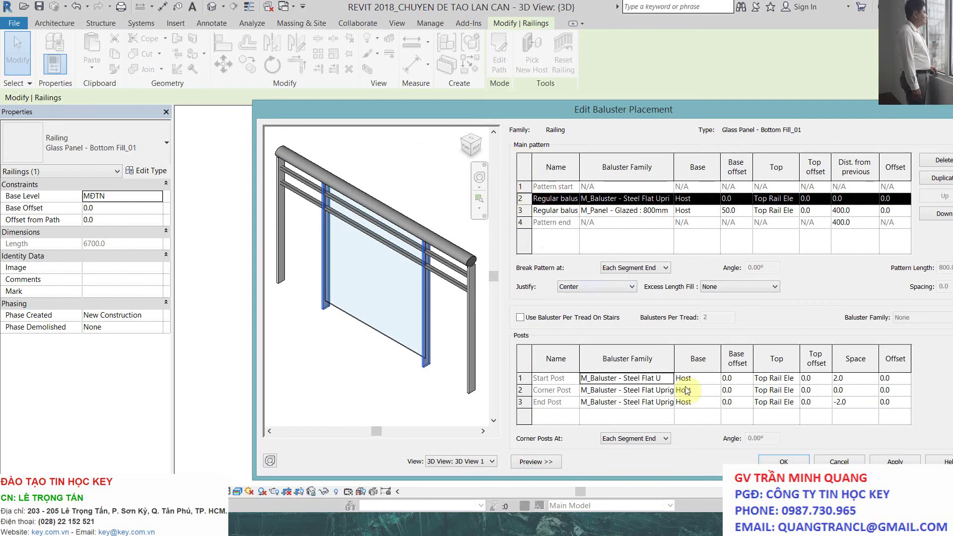
key(Return)
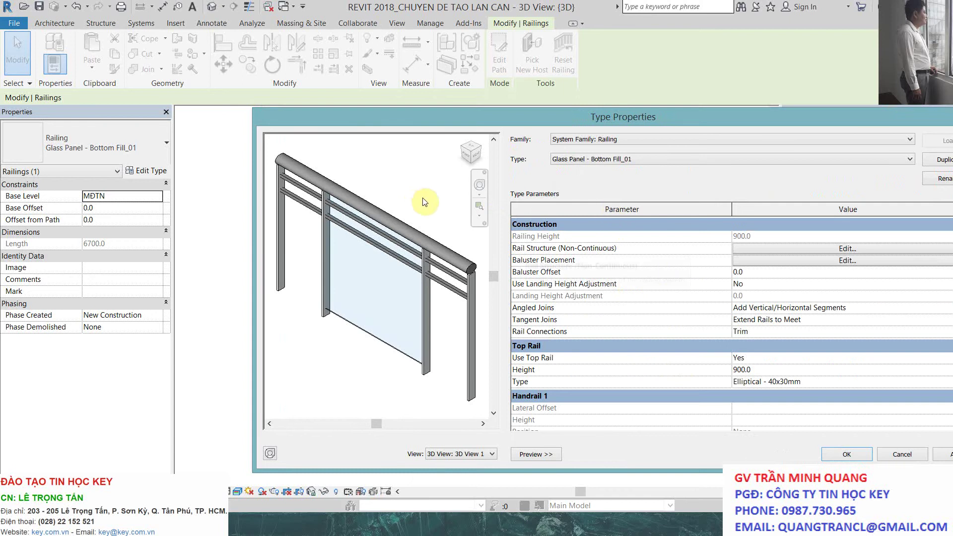
click(894, 249)
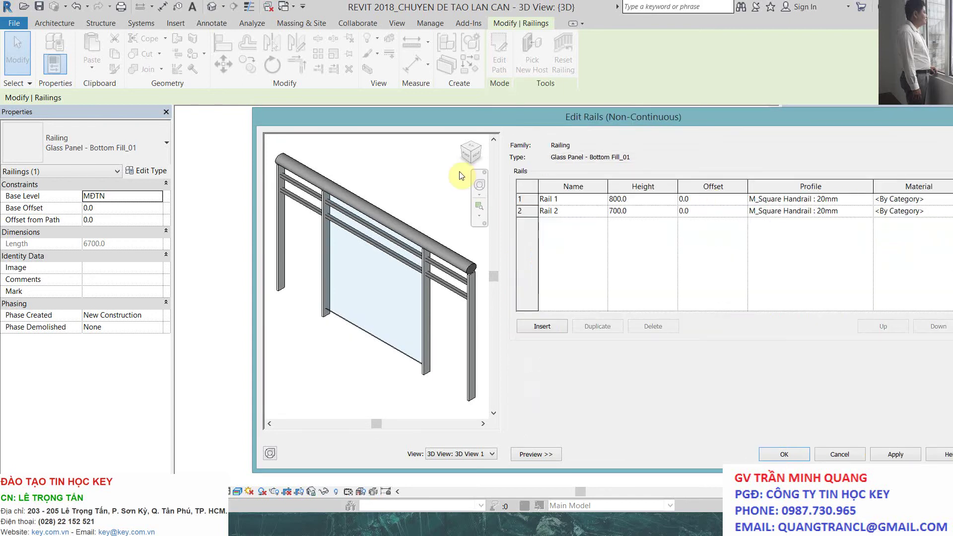
Step: Delete Rail 1 from the railing structure and apply the change
click(522, 199)
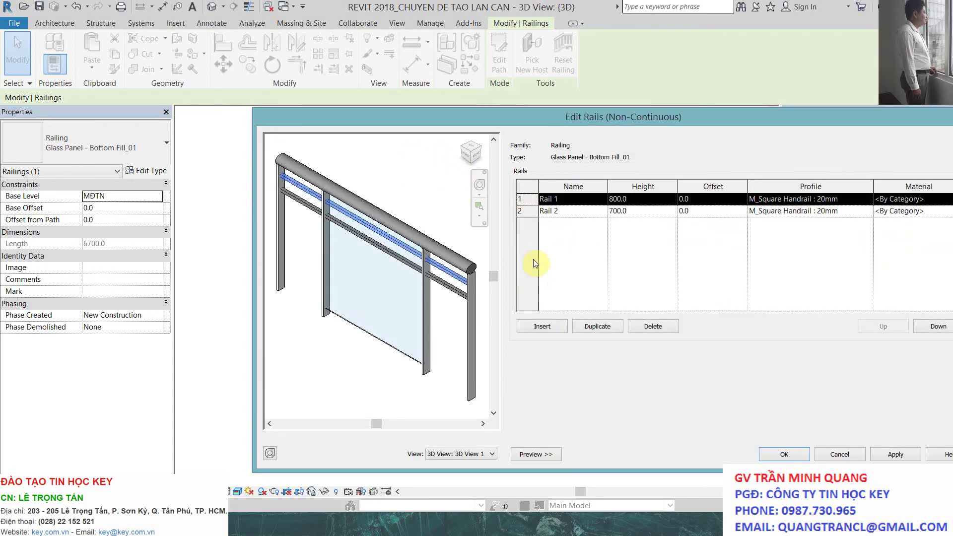
key(Delete)
key(alt+a)
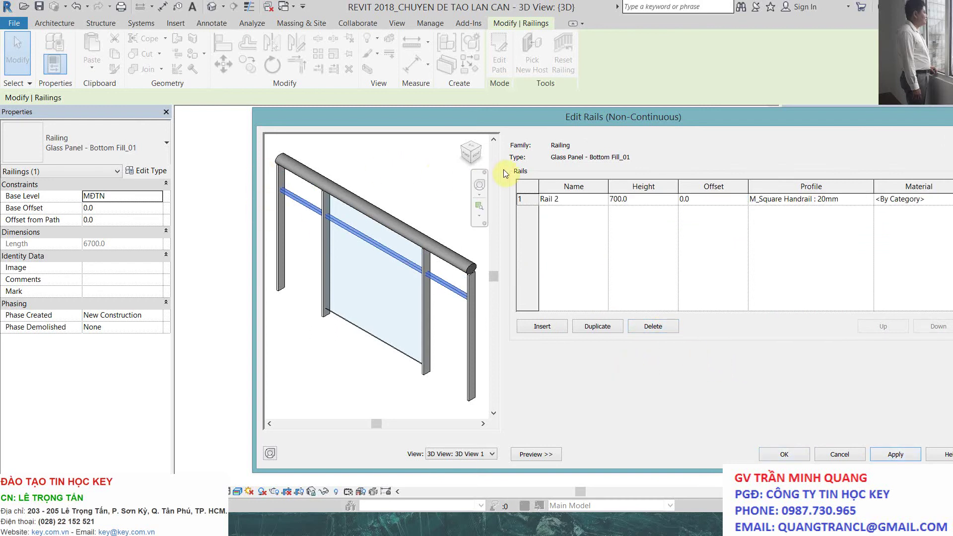
Step: Raise Rail 2 to 730 mm and accept the rail and type changes
click(630, 203)
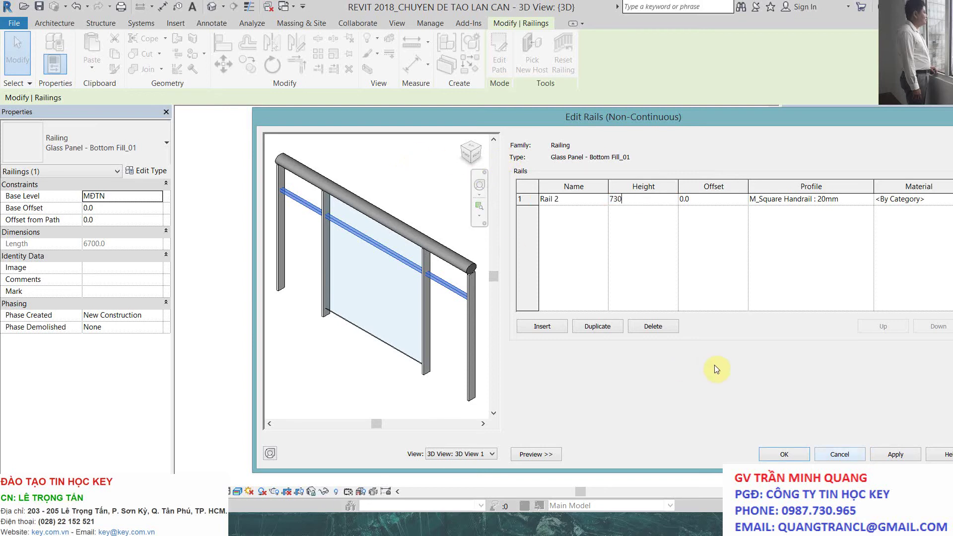
key(alt+a)
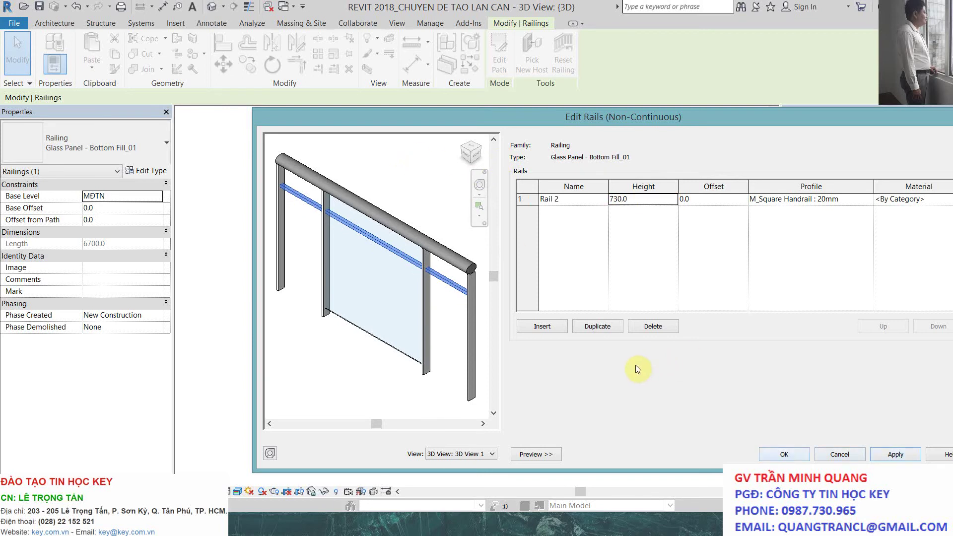
key(Return)
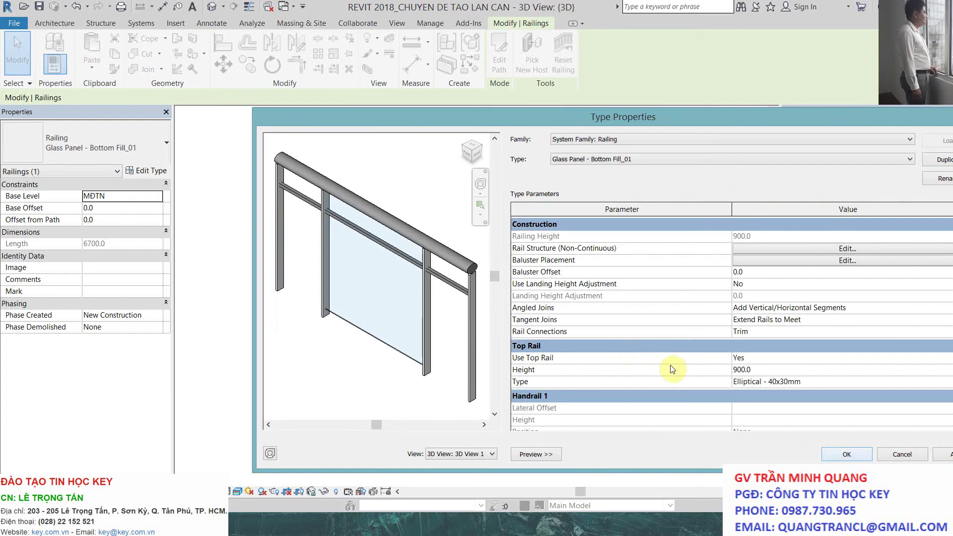
key(Return)
click(619, 392)
shift+middle_drag(472, 311, 415, 303)
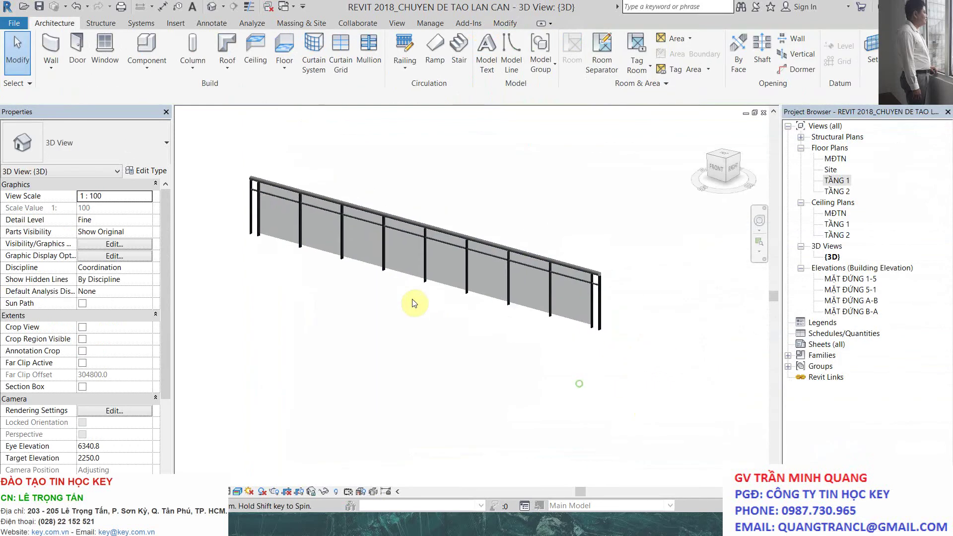
click(522, 246)
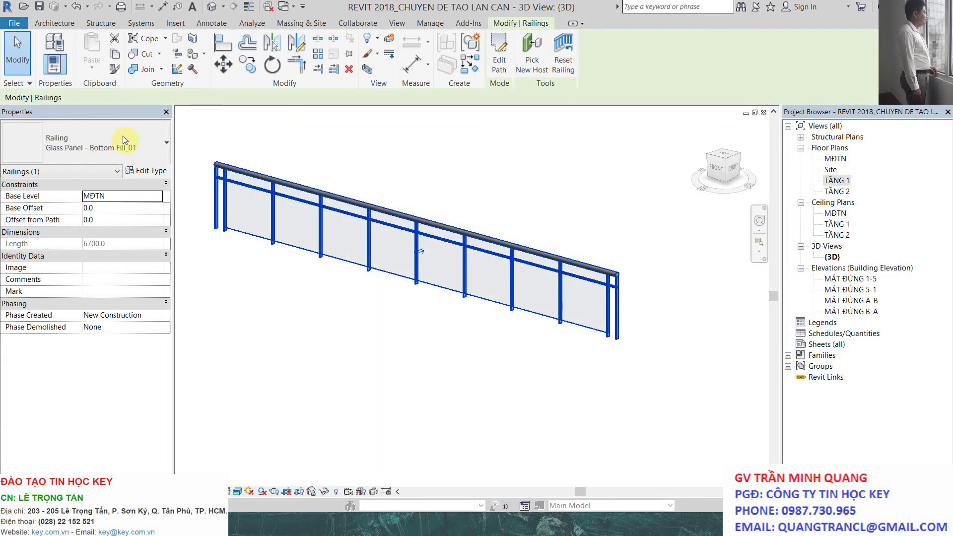
click(149, 170)
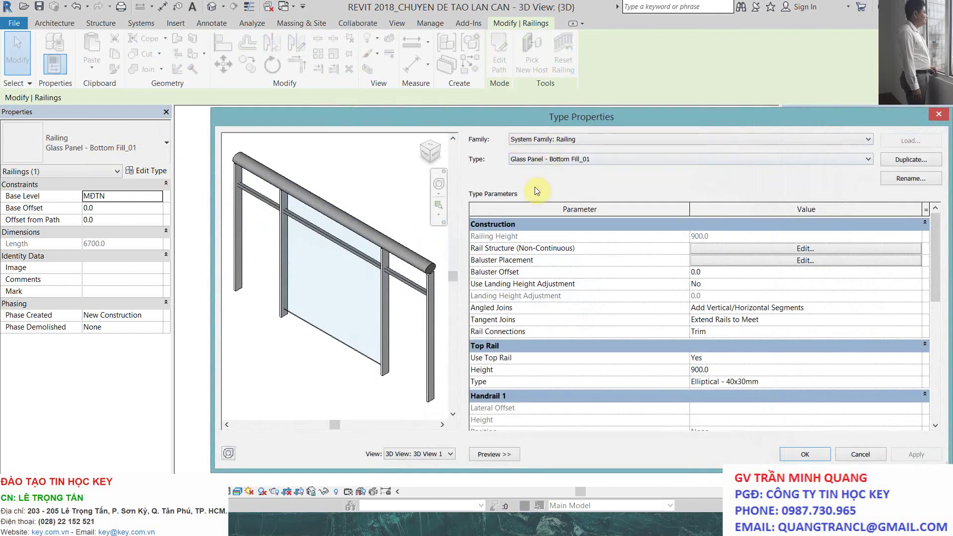
click(779, 261)
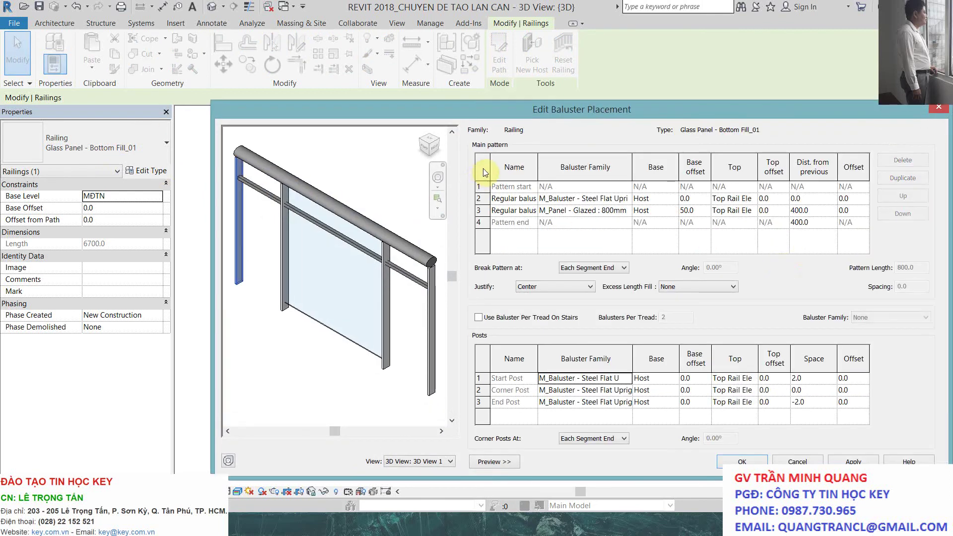
click(603, 210)
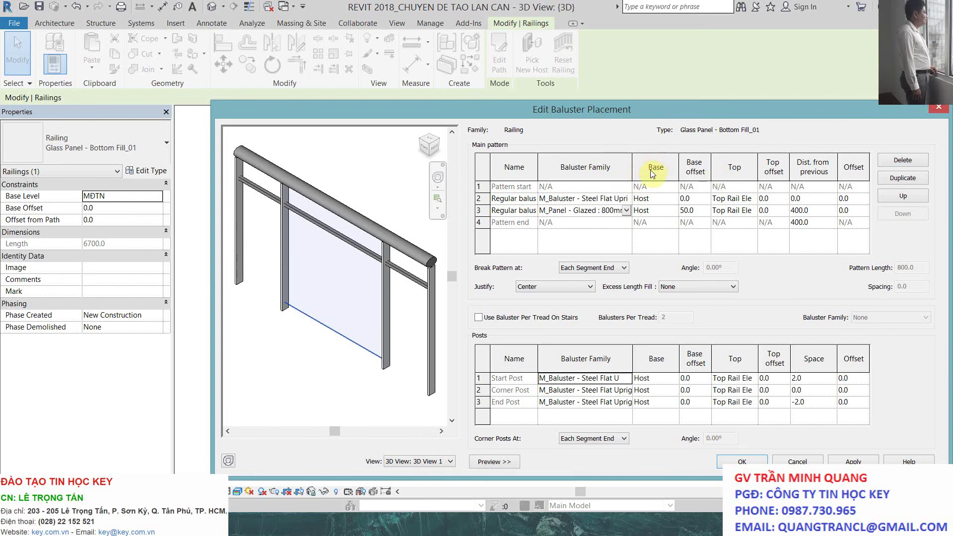
click(817, 211)
click(614, 213)
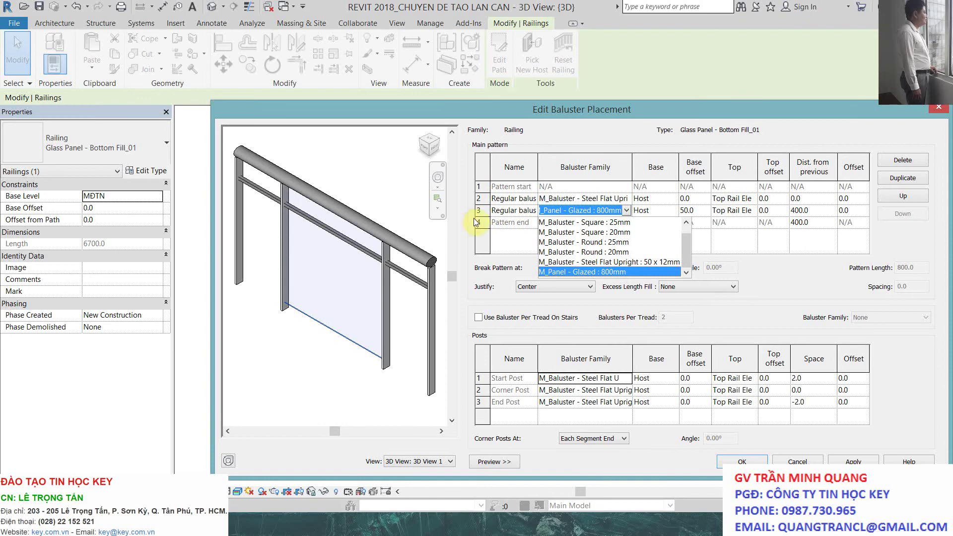
key(Return)
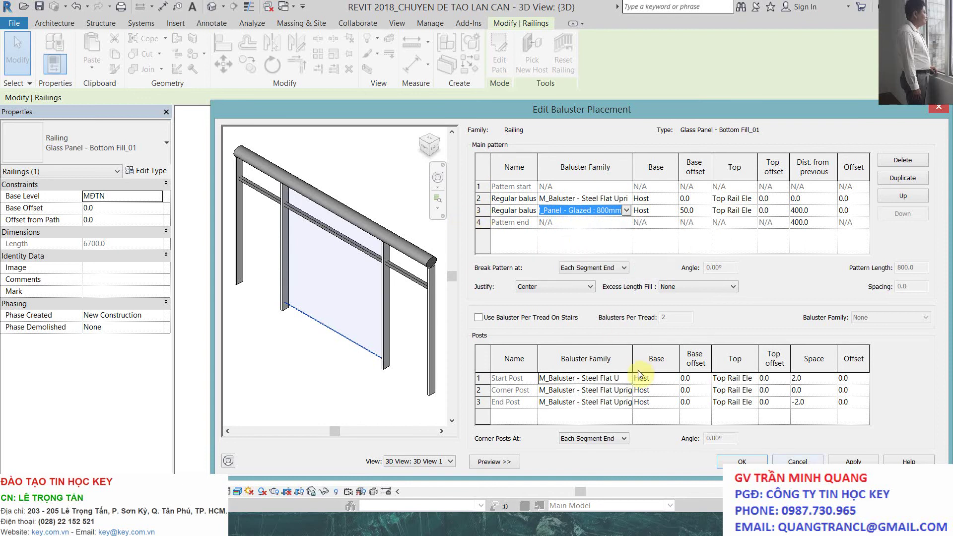
key(Return)
key(Return)
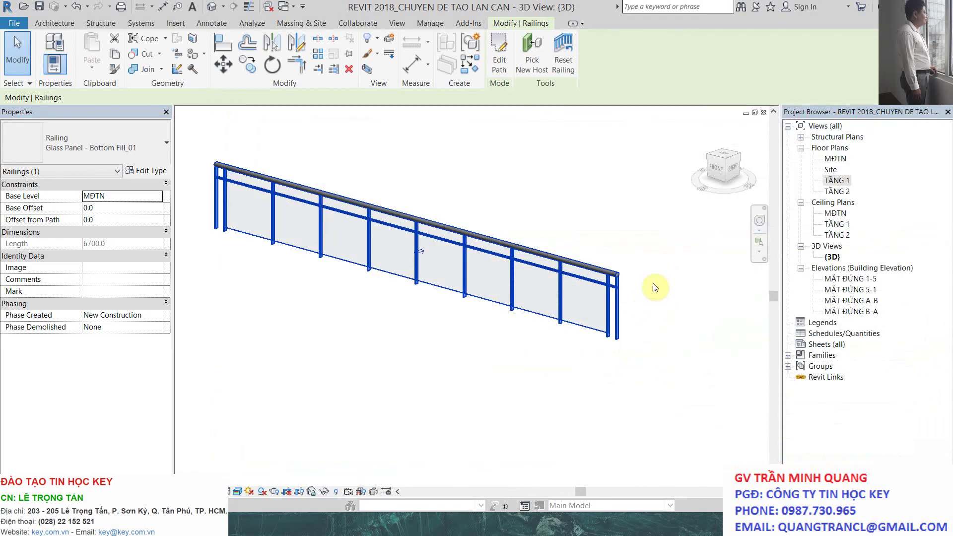
Step: Search the Project Browser to locate the M_Panel - Glazed family
right_click(822, 355)
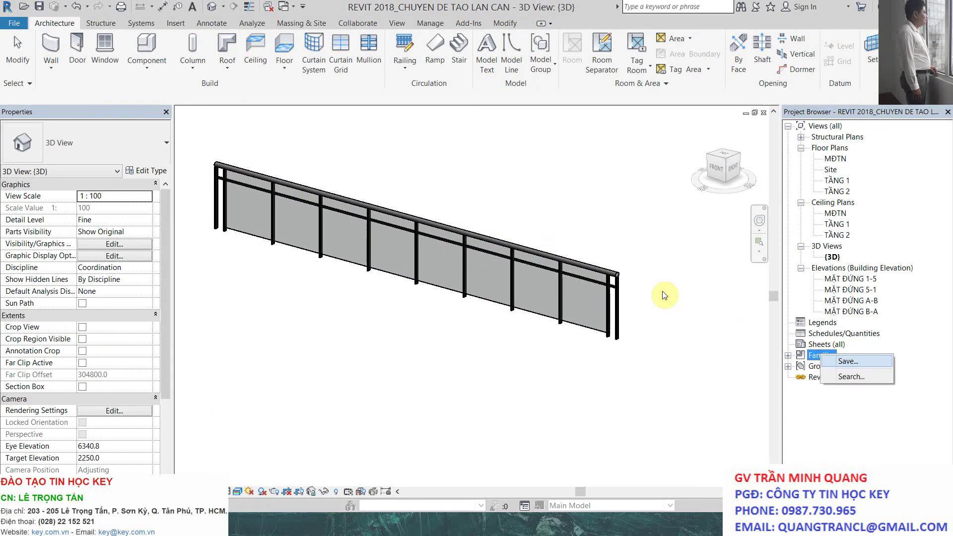
click(844, 376)
text(M_Panel - Glazed : 800mm)
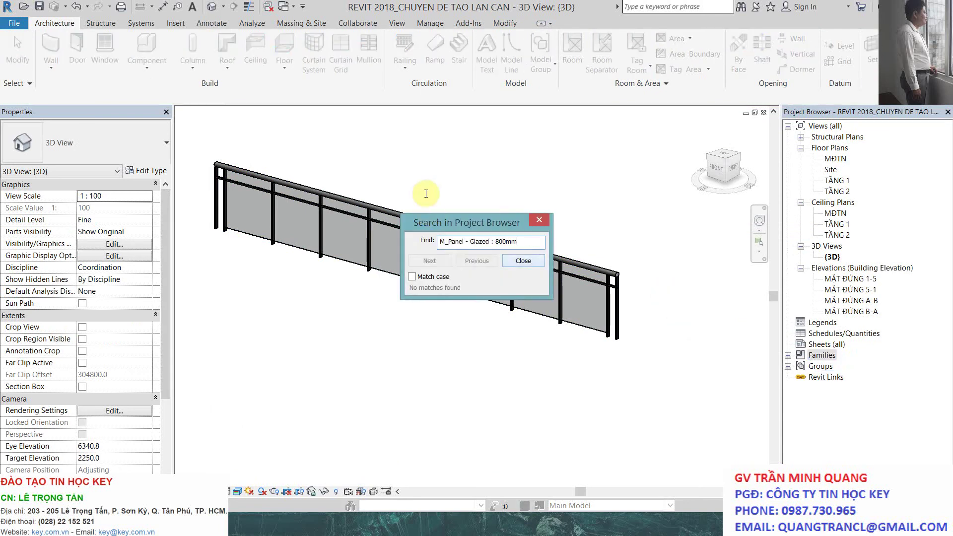
key(BackSpace)
key(BackSpace)
key(BackSpace)
key(BackSpace)
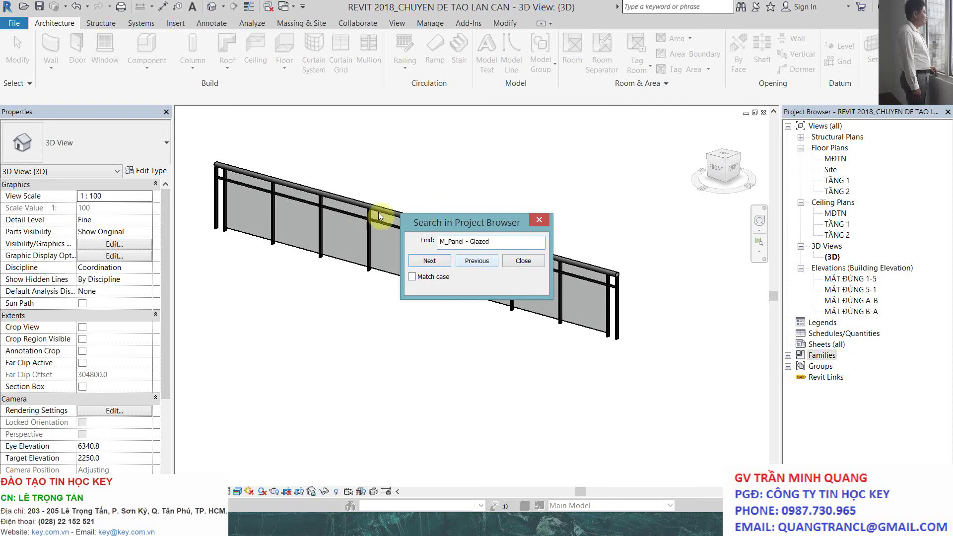
click(474, 263)
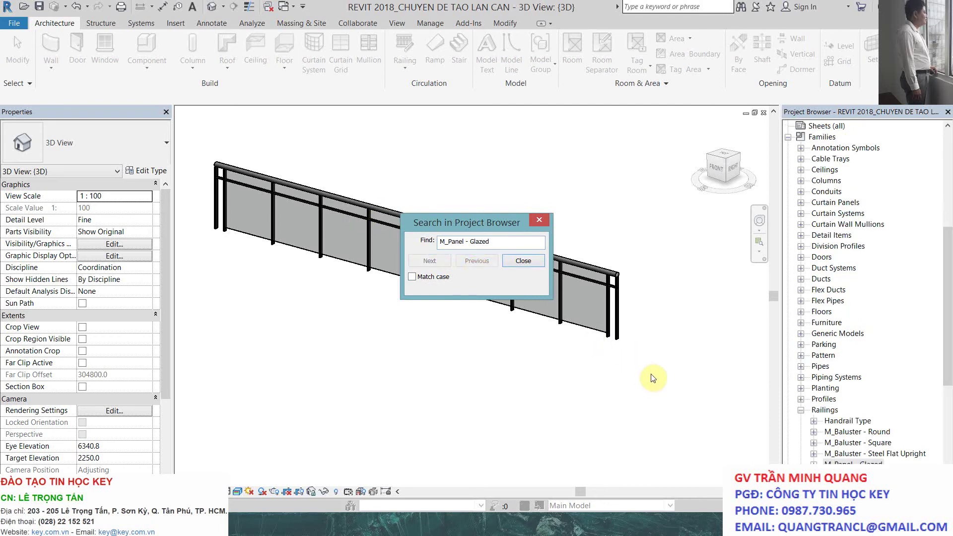
click(523, 261)
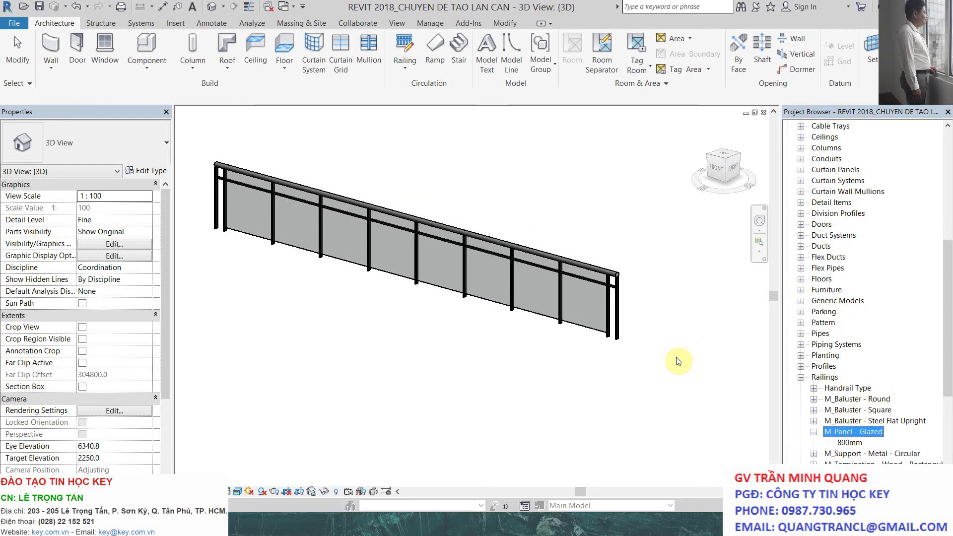
Step: Duplicate the 800mm glazed panel type, name it 1200mm, and open its Type Properties
key(Down)
key(Menu)
click(890, 338)
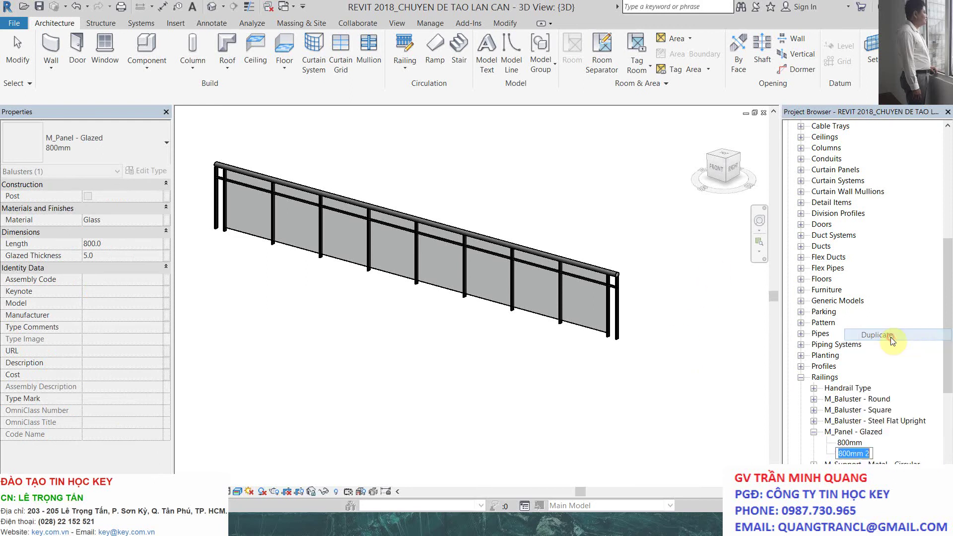
click(844, 454)
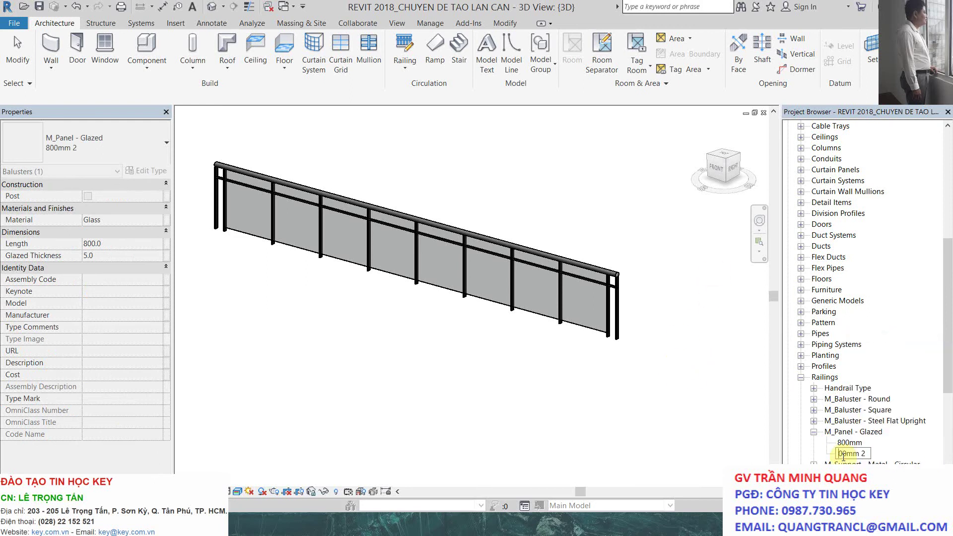
text(12)
key(End)
key(BackSpace)
key(BackSpace)
key(Return)
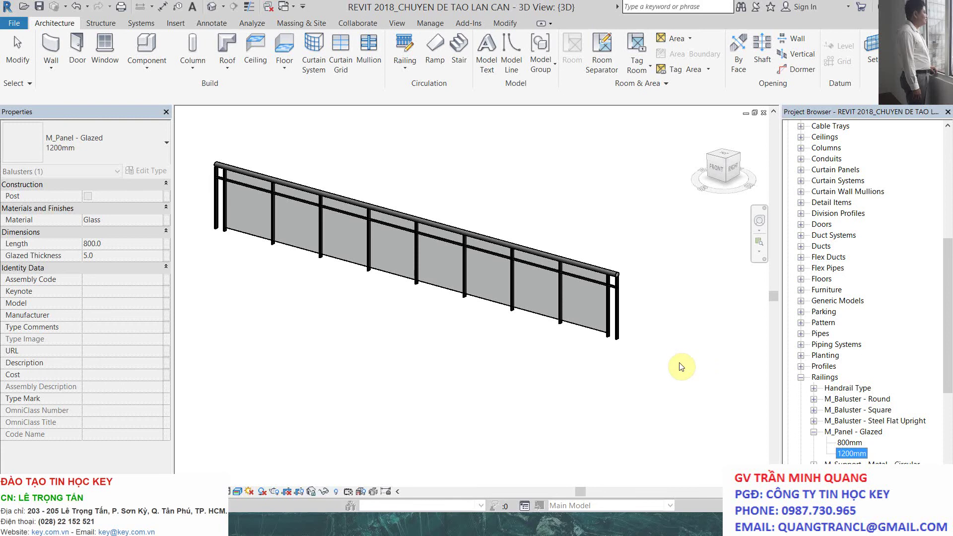
key(Return)
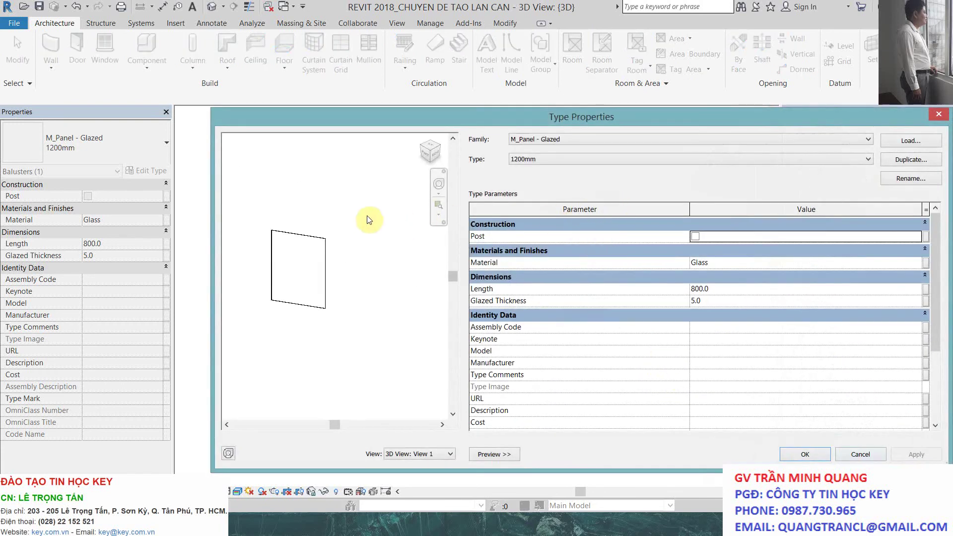
Step: Change the 1200mm panel type's Length from 800 to 1200 and close Type Properties
drag(355, 120, 273, 89)
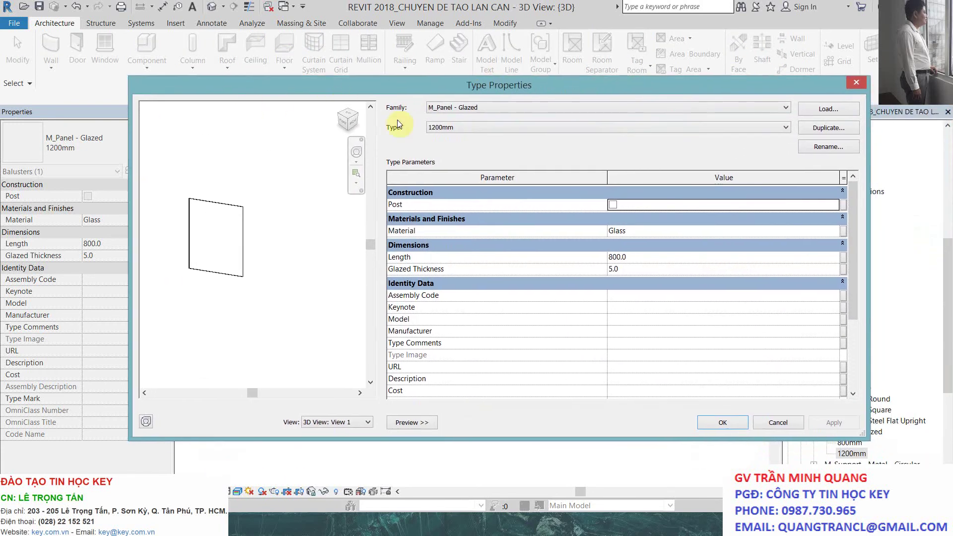
click(839, 131)
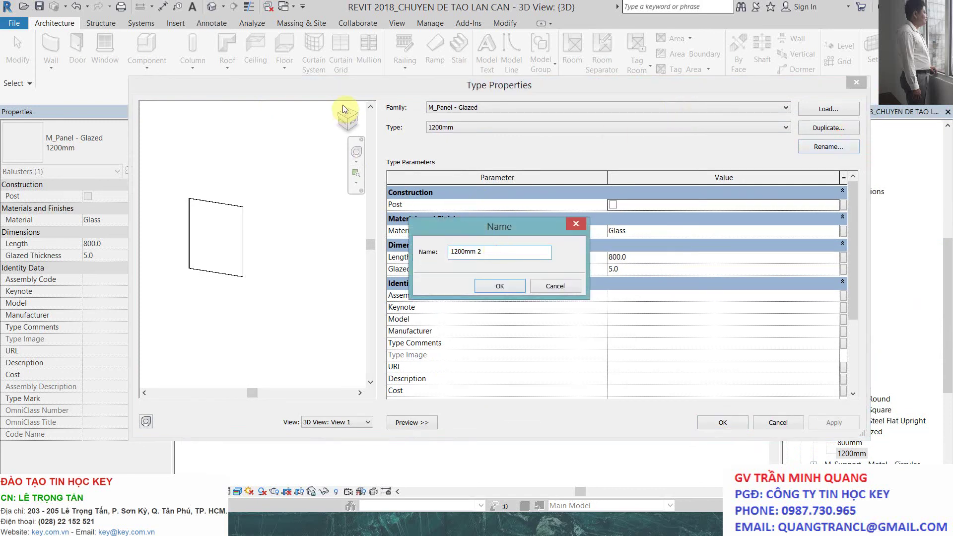
click(555, 287)
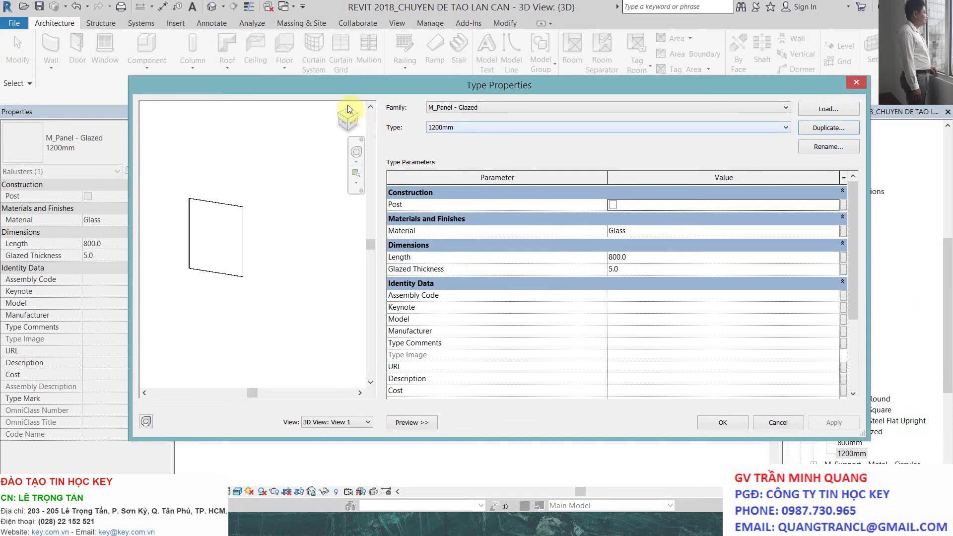
click(646, 261)
text(200)
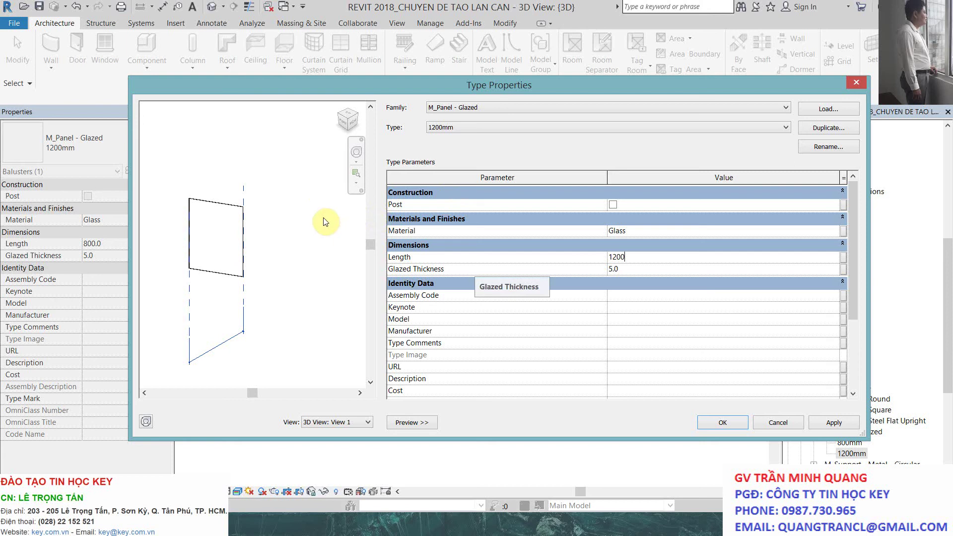
click(683, 270)
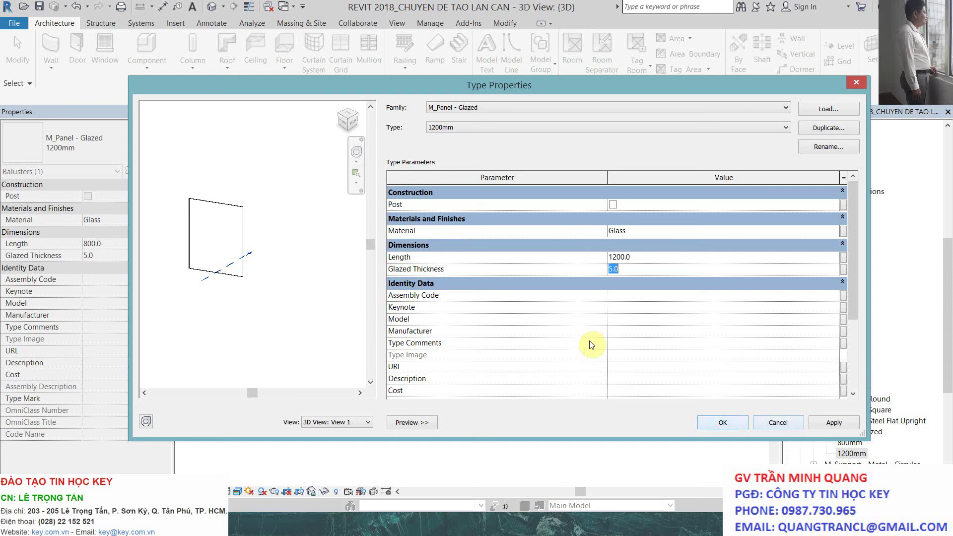
click(737, 425)
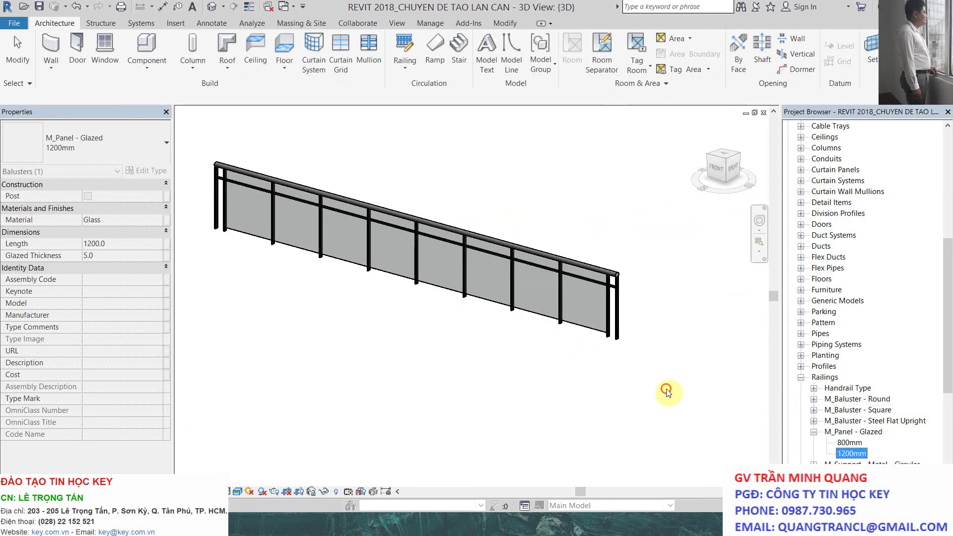
Step: Switch the railing pattern's glass panel row to M_Panel - Glazed : 1200mm and confirm
click(611, 330)
click(158, 170)
click(741, 228)
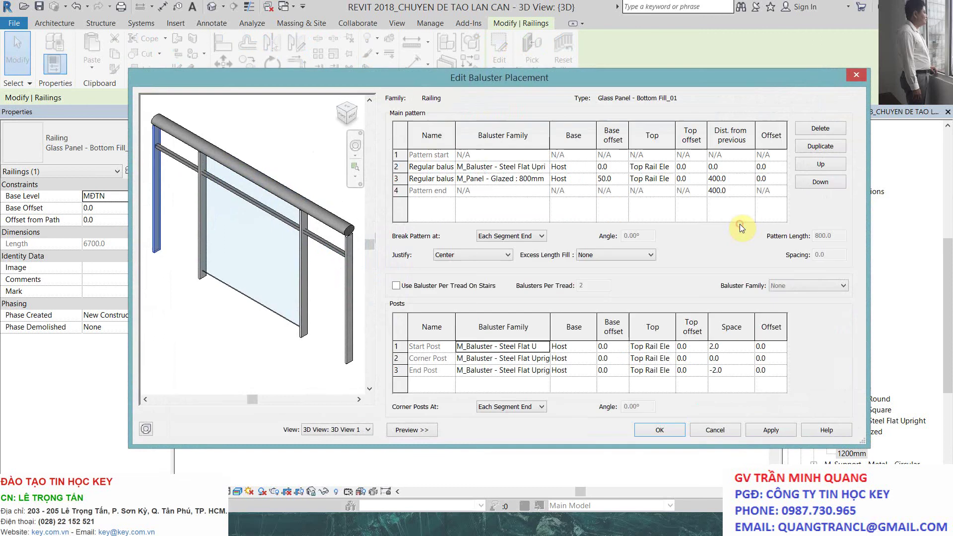
click(531, 178)
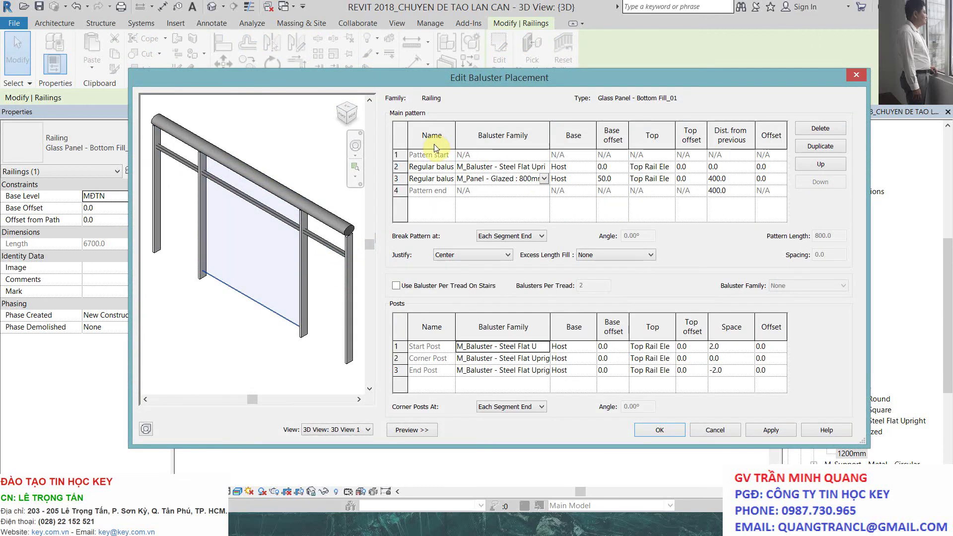
click(543, 178)
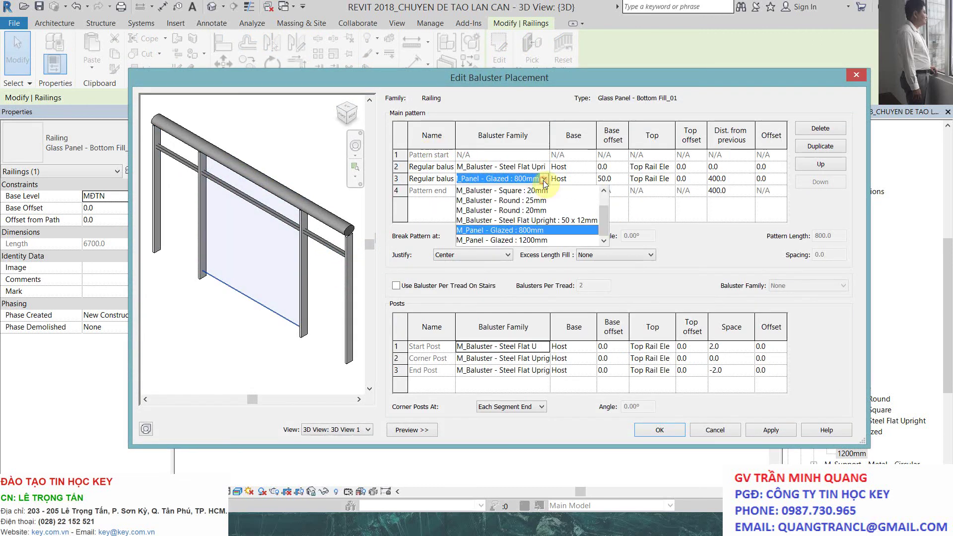
click(529, 240)
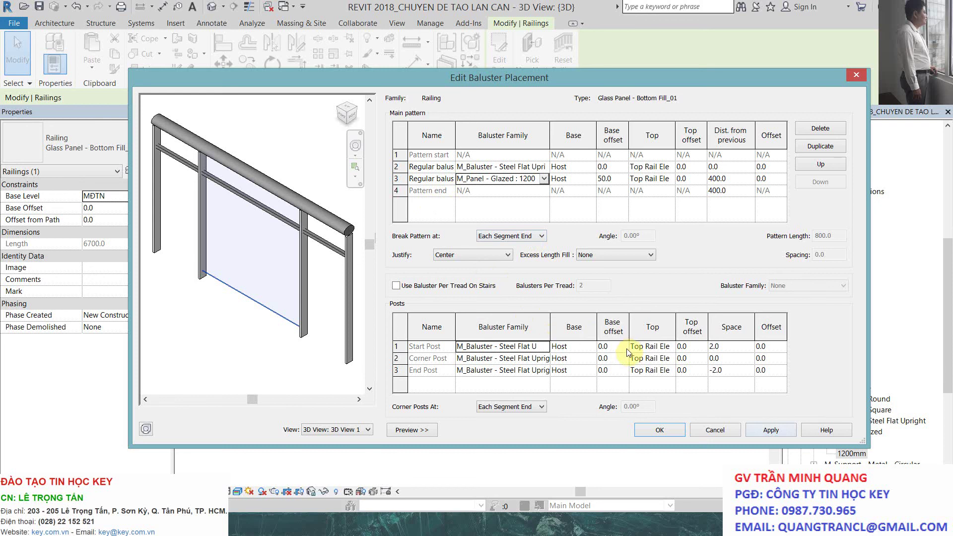
key(Return)
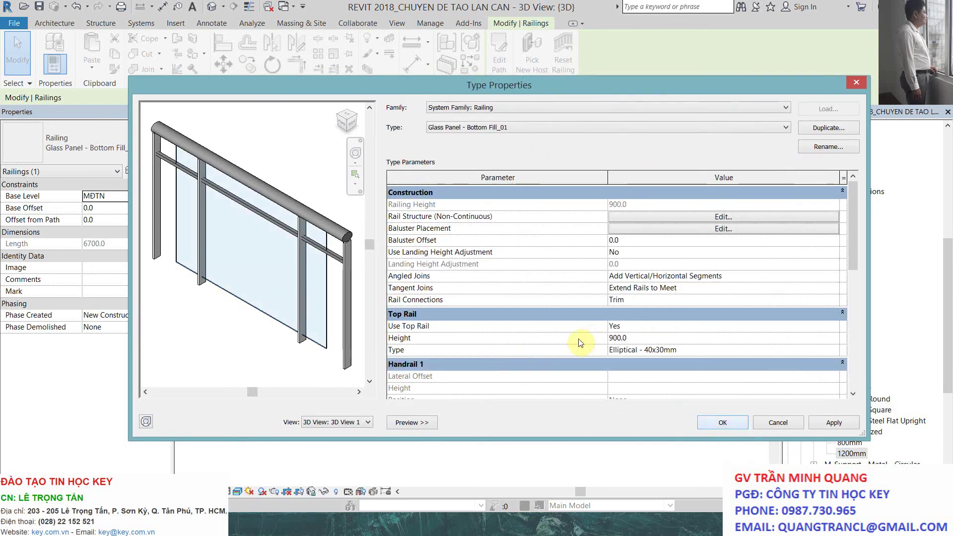
key(Return)
Step: Inspect the updated railing in 3D and reselect it
click(554, 340)
scroll(441, 289, up, 2)
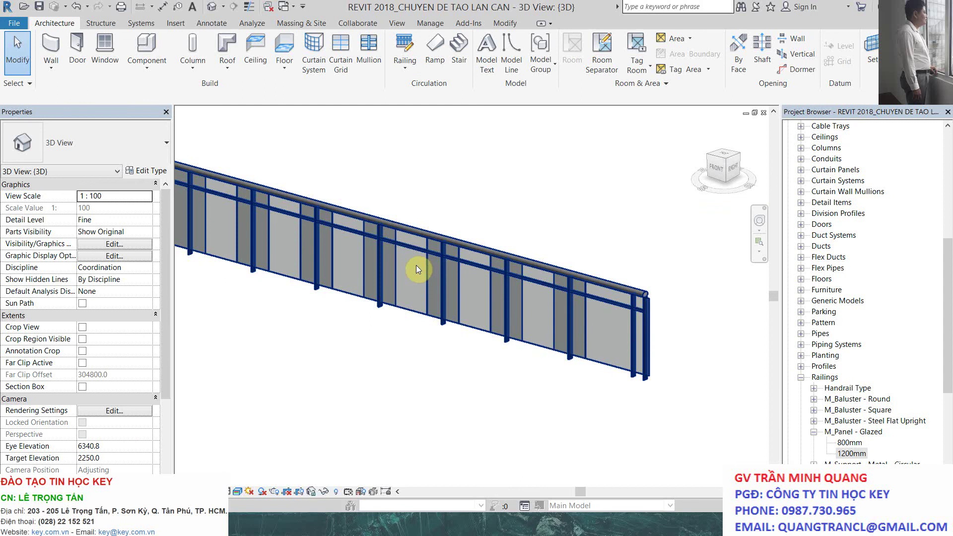
scroll(521, 331, down, 3)
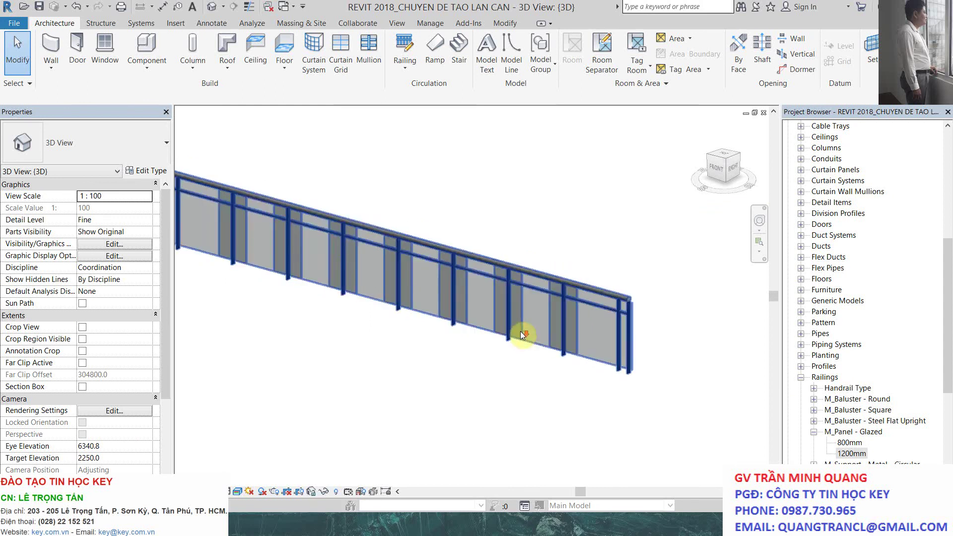
click(425, 246)
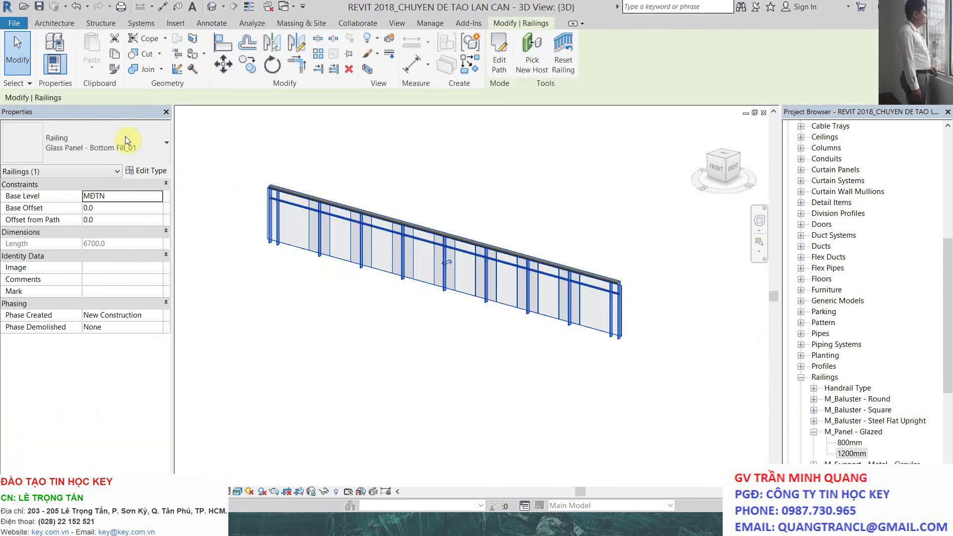
Step: Set Dist. from previous to 600 for the glazed panel and pattern end rows, then confirm
click(147, 170)
click(727, 229)
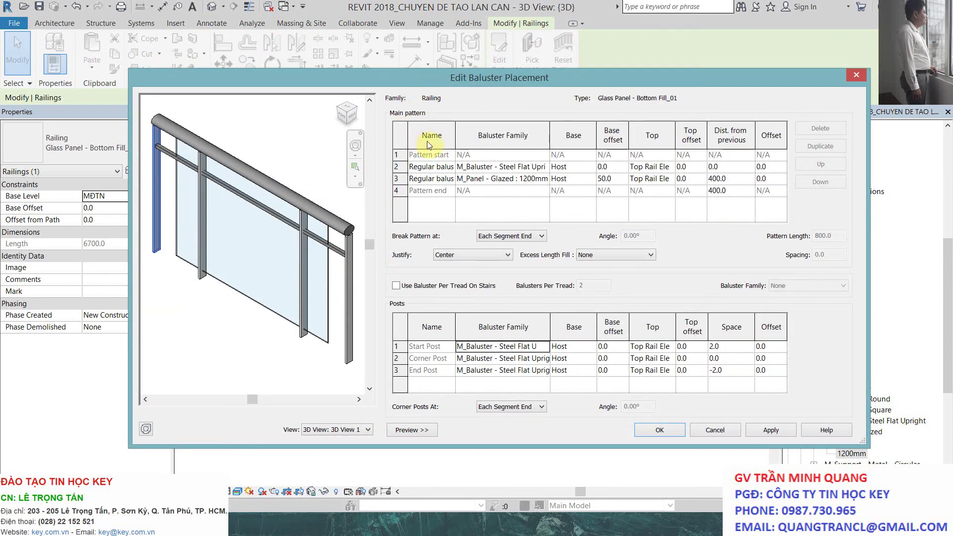
key(Tab)
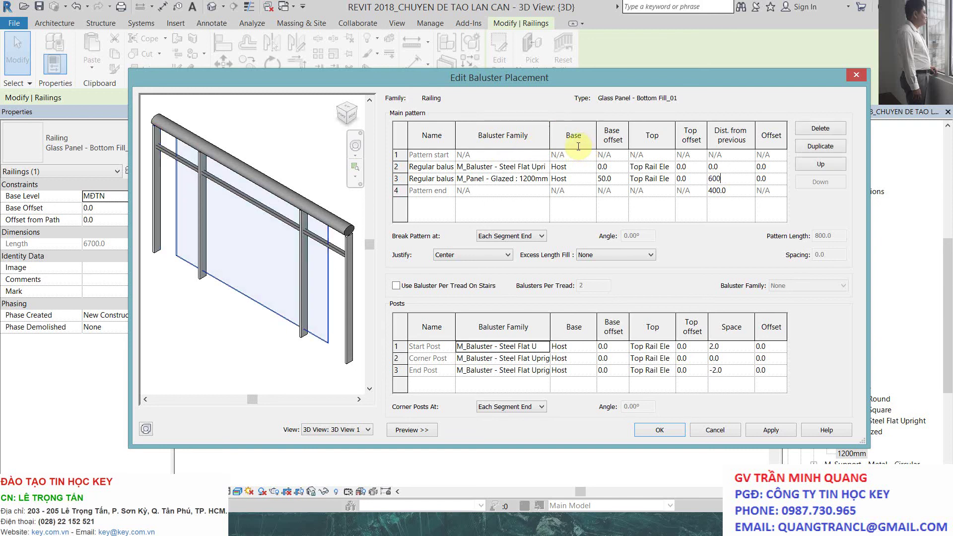
key(Return)
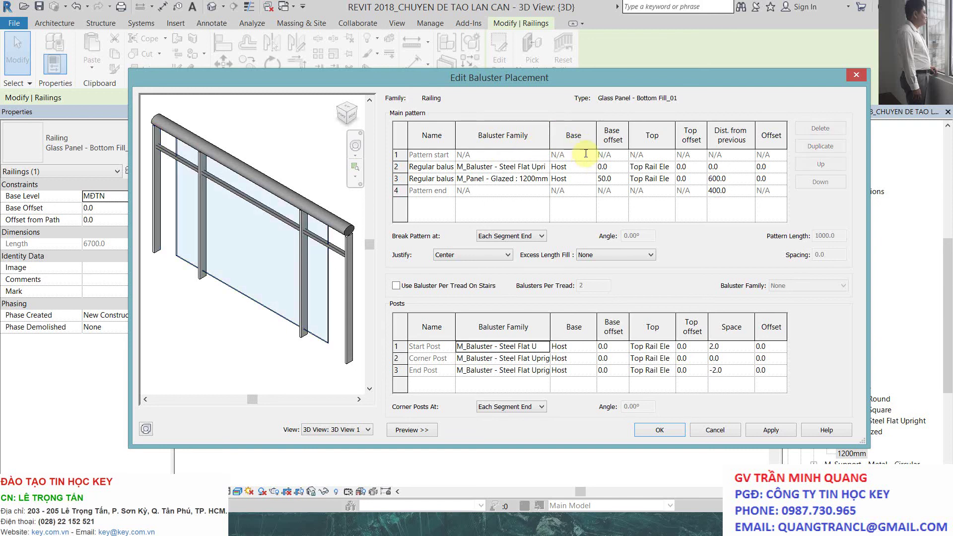
text(0)
key(BackSpace)
key(BackSpace)
text(600)
key(Return)
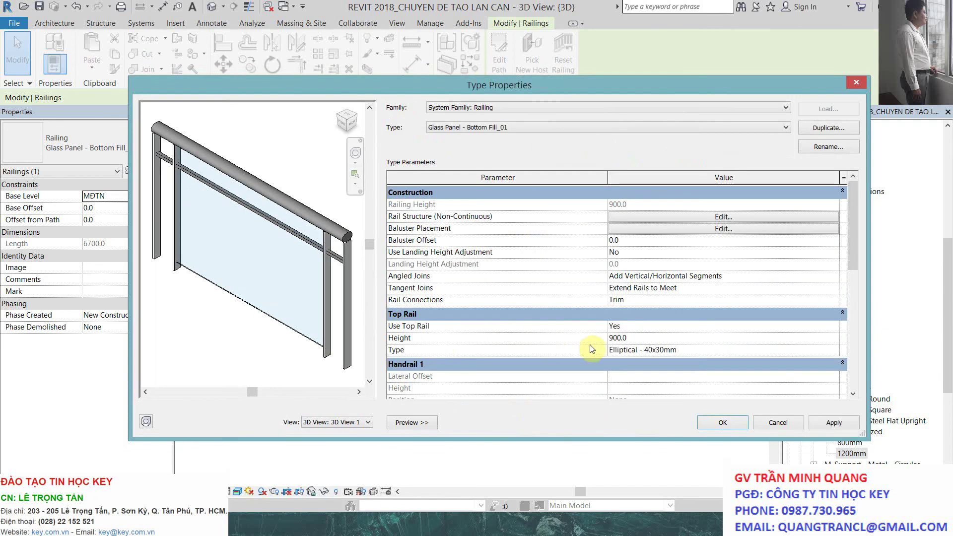
key(Return)
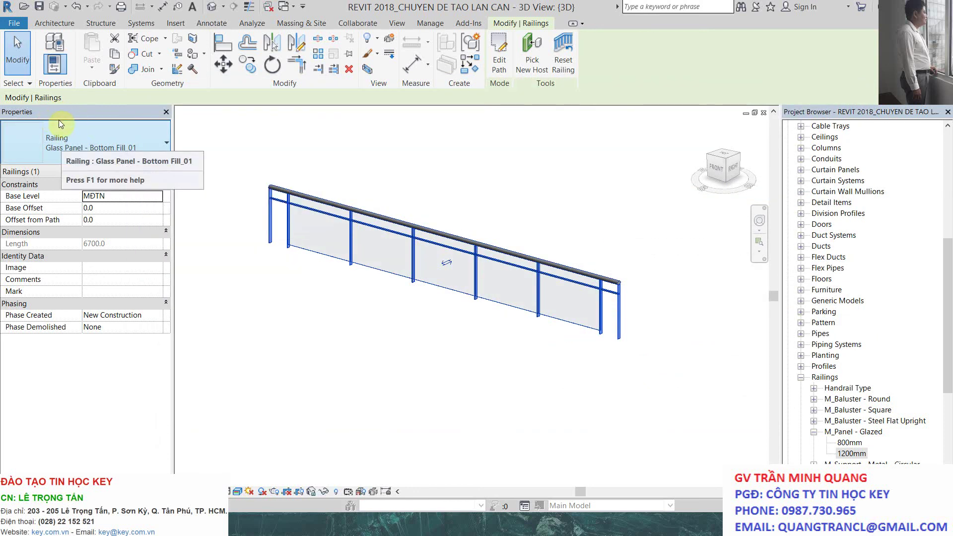
Step: Duplicate the railing type as 'Glass Panel - Bottom Fill_1200', then deselect the railing in 3D
scroll(511, 308, up, 1)
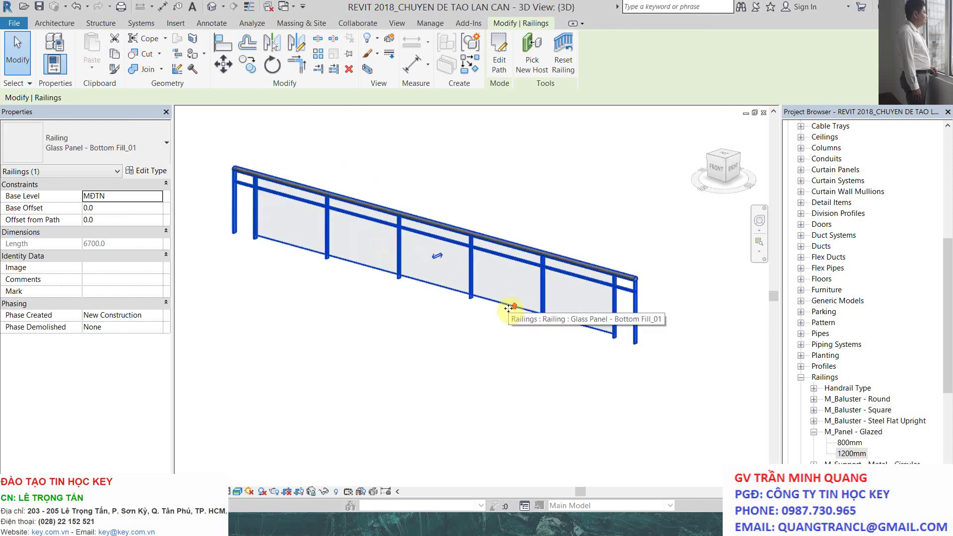
middle_drag(570, 291, 627, 288)
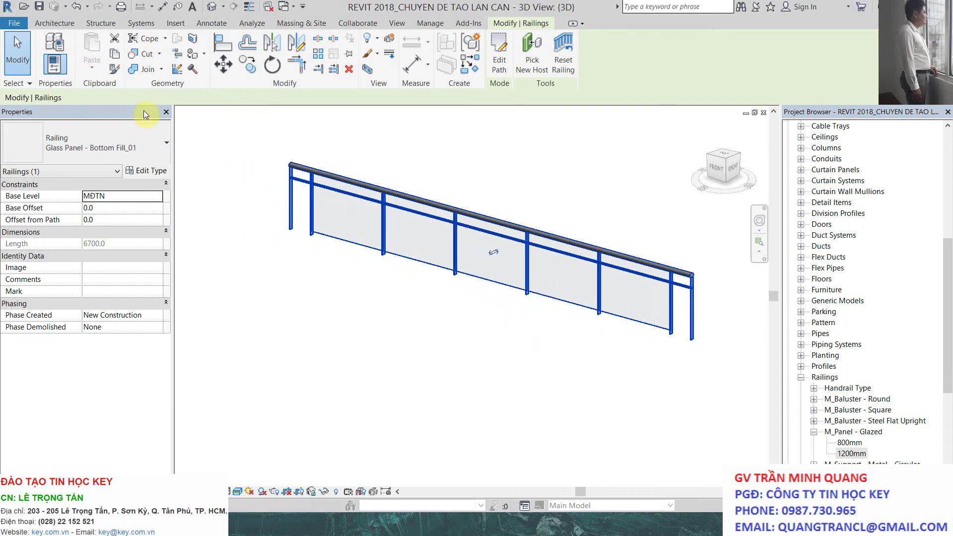
click(149, 172)
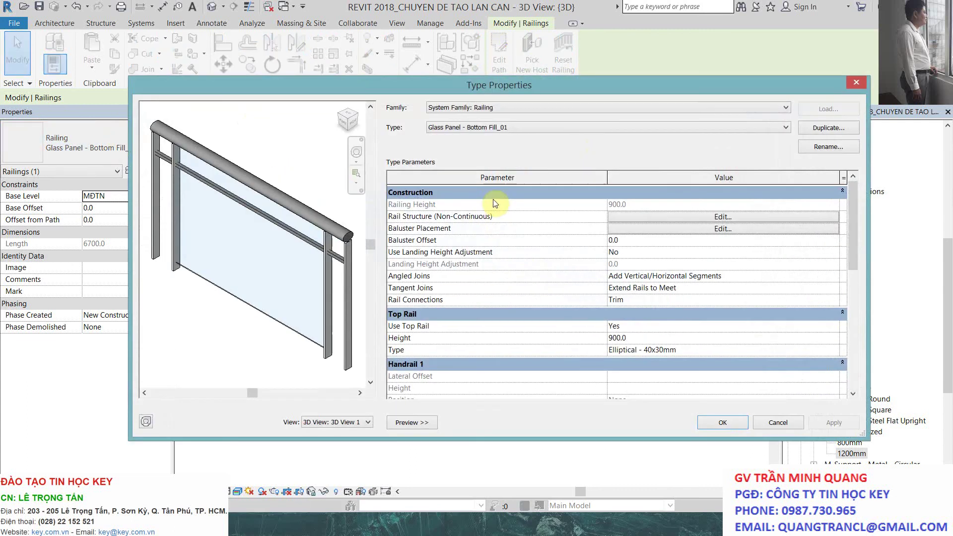
click(828, 128)
click(548, 252)
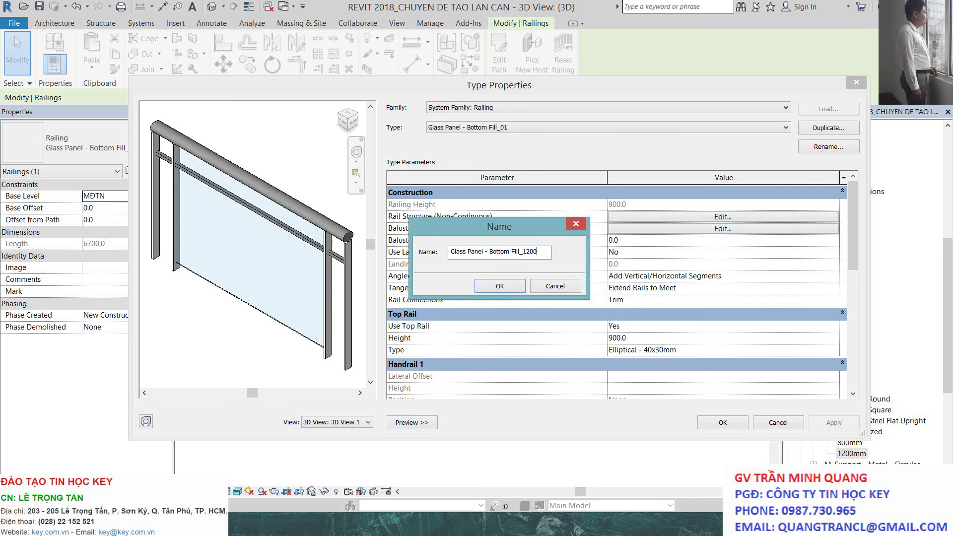
click(513, 286)
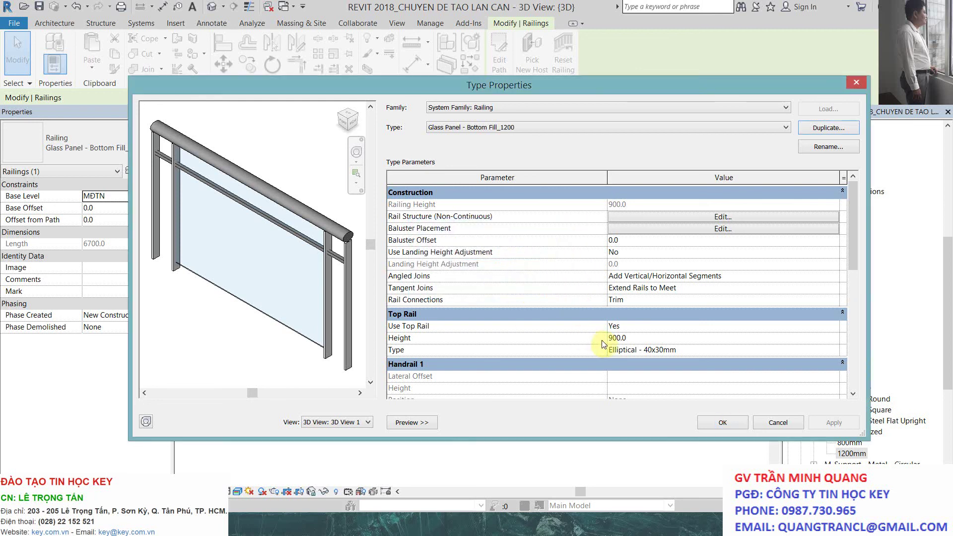
key(Return)
click(543, 313)
middle_drag(543, 313, 487, 323)
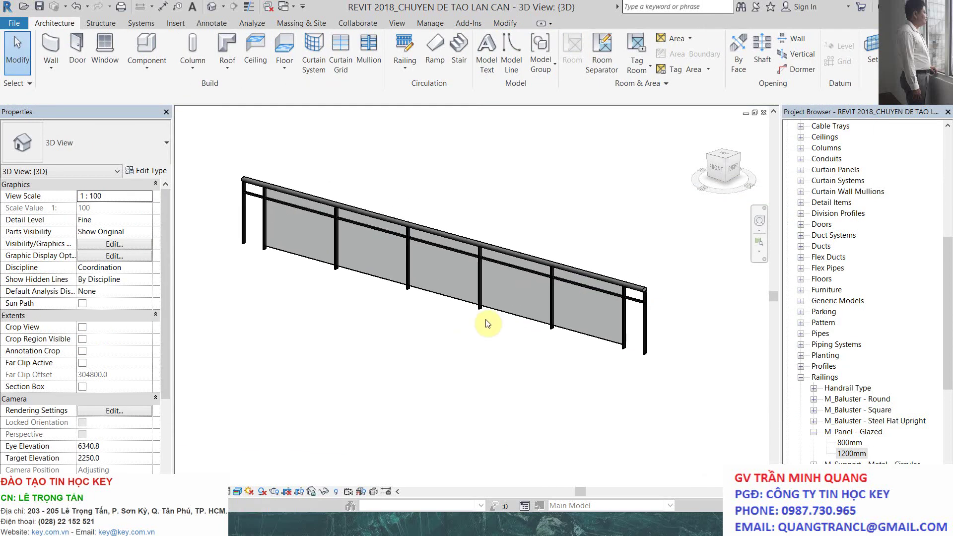